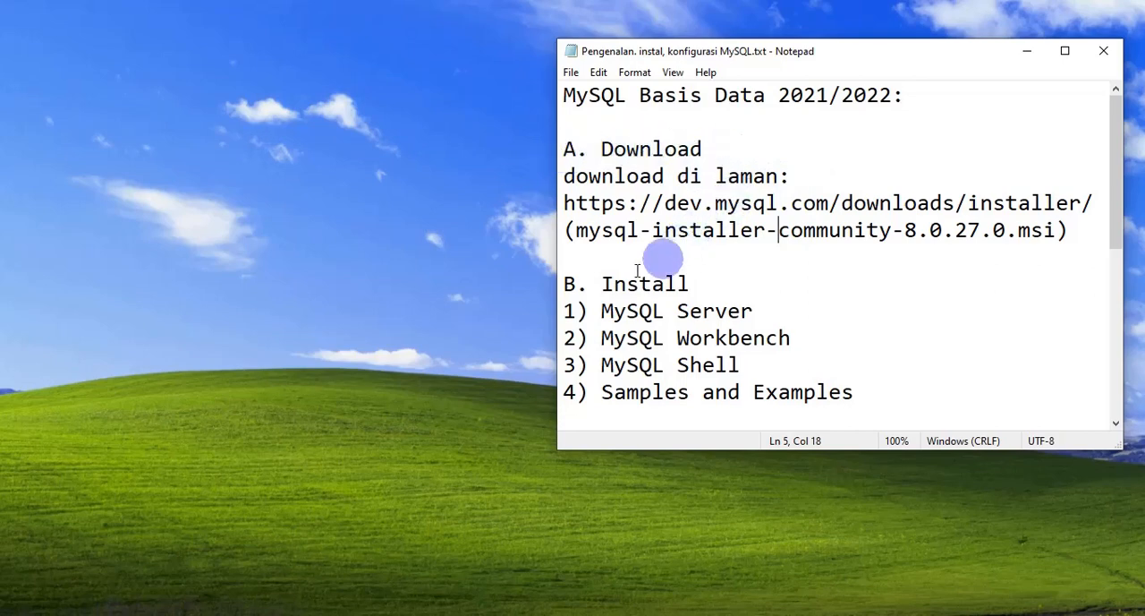
Step: Look through the MySQL notes and highlight the installer download address under the Download section
{"action": "scroll", "coordinate": [663, 290], "scroll_direction": "down", "scroll_amount": 3}
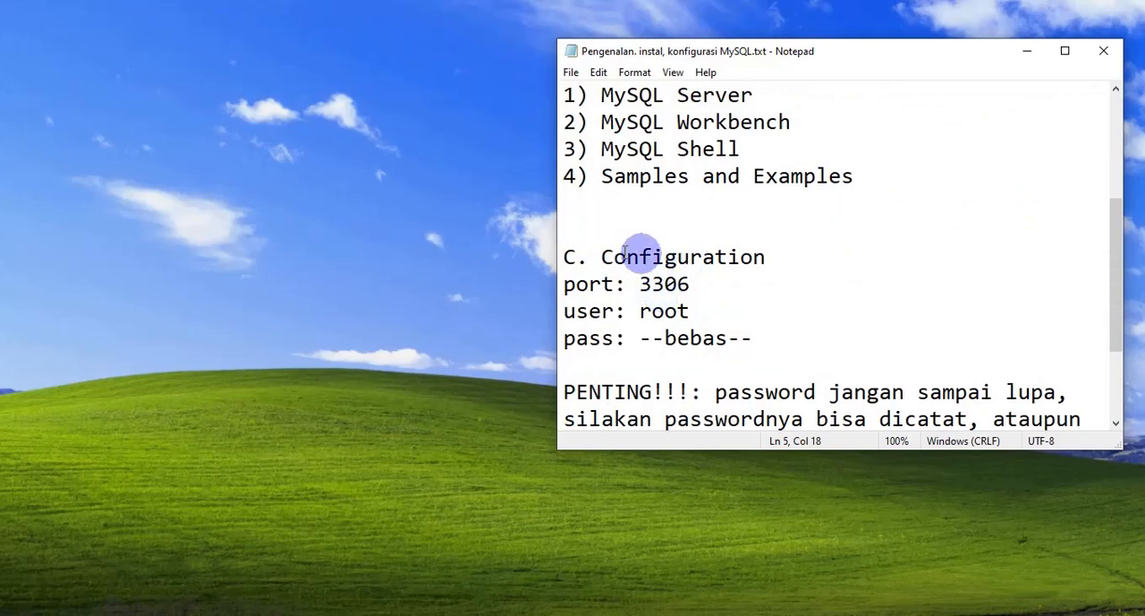
{"action": "scroll", "coordinate": [756, 276], "scroll_direction": "up", "scroll_amount": 3}
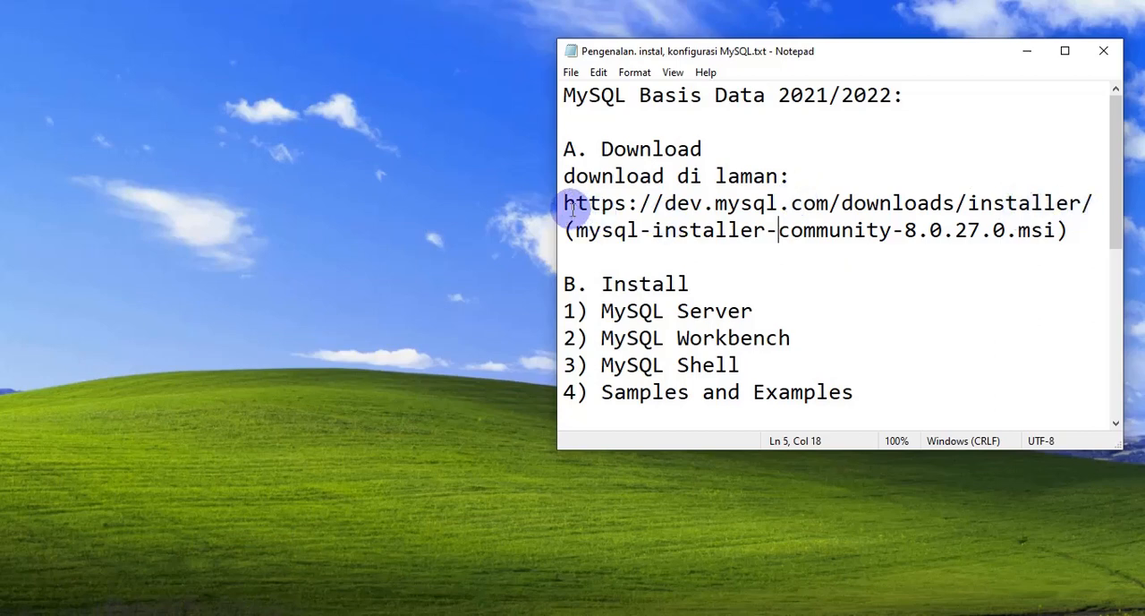
{"action": "left_click_drag", "start_coordinate": [566, 203], "coordinate": [1097, 210]}
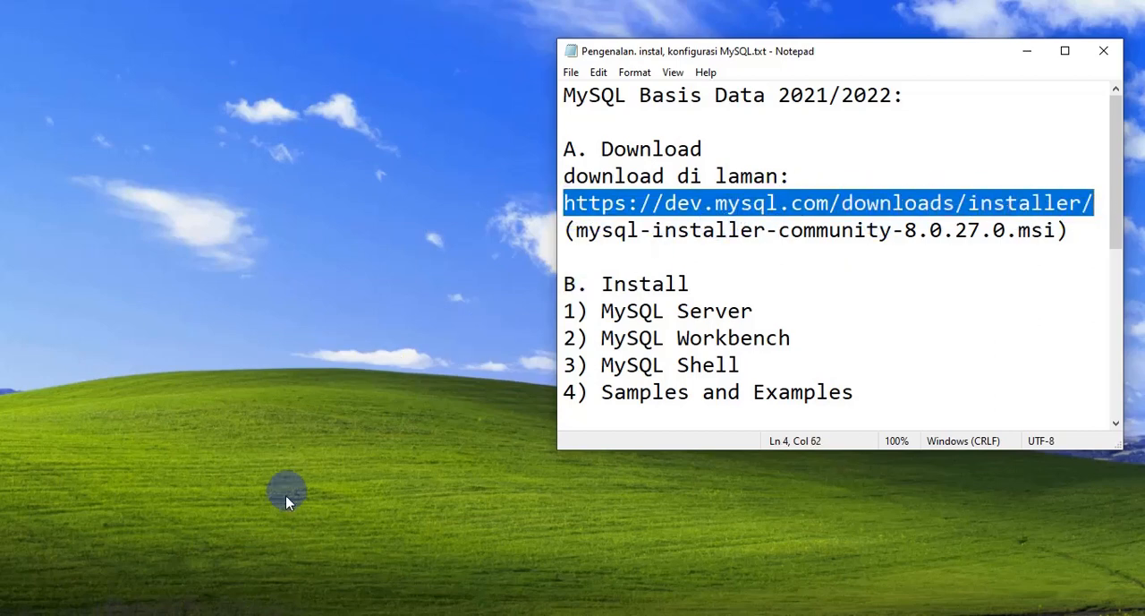
Step: Switch to Chrome and go from the MySQL downloads area to the MySQL Installer for Windows page
{"action": "left_click", "coordinate": [234, 613]}
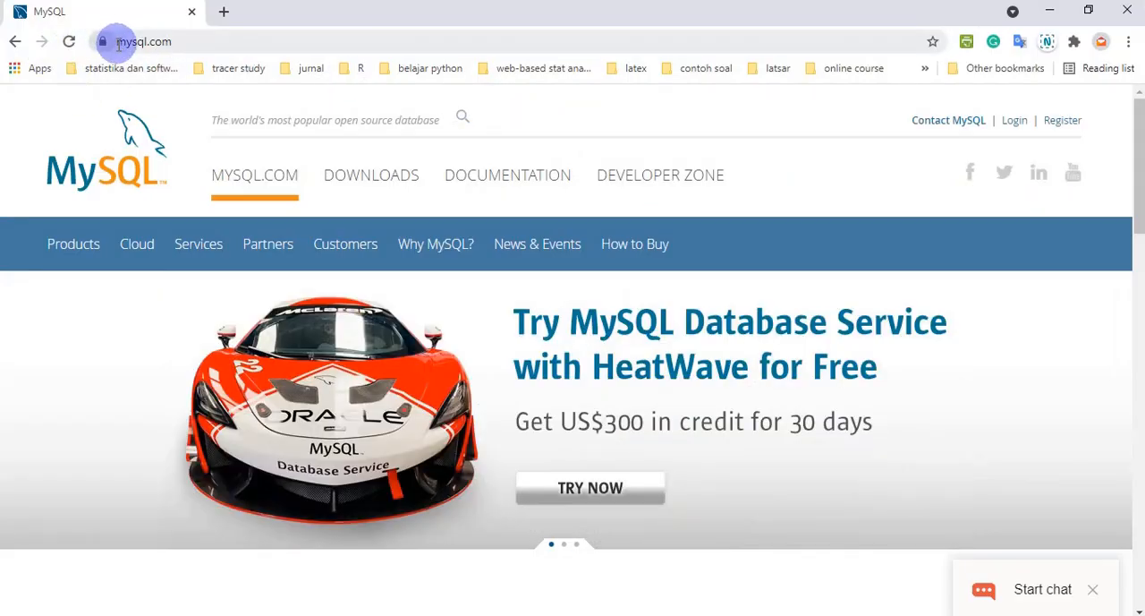
{"action": "left_click_drag", "start_coordinate": [171, 41], "coordinate": [107, 42]}
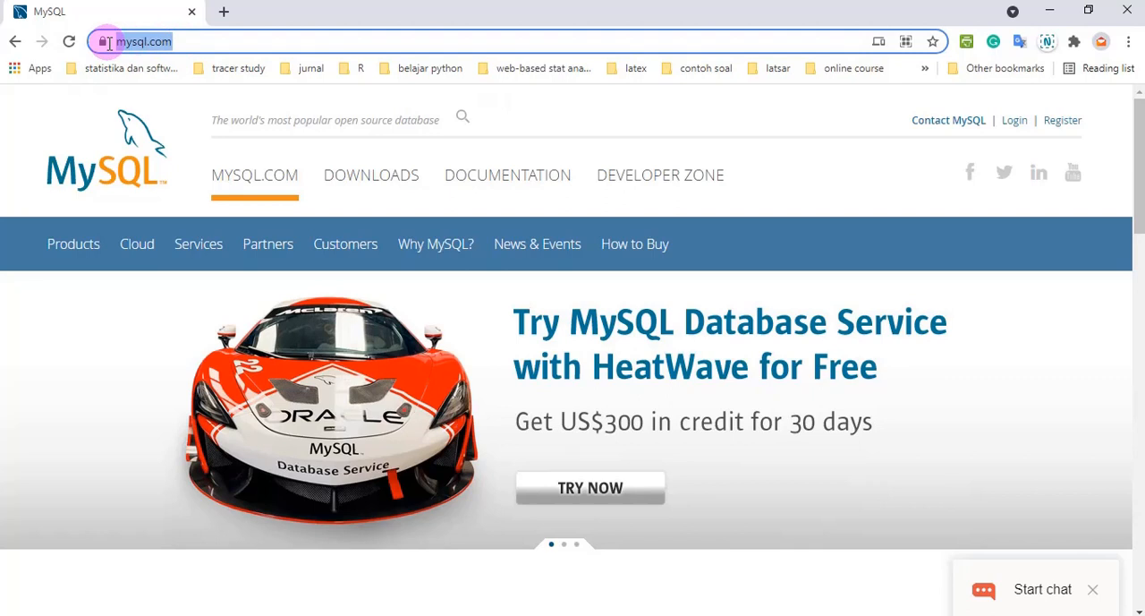
{"action": "left_click", "coordinate": [187, 41]}
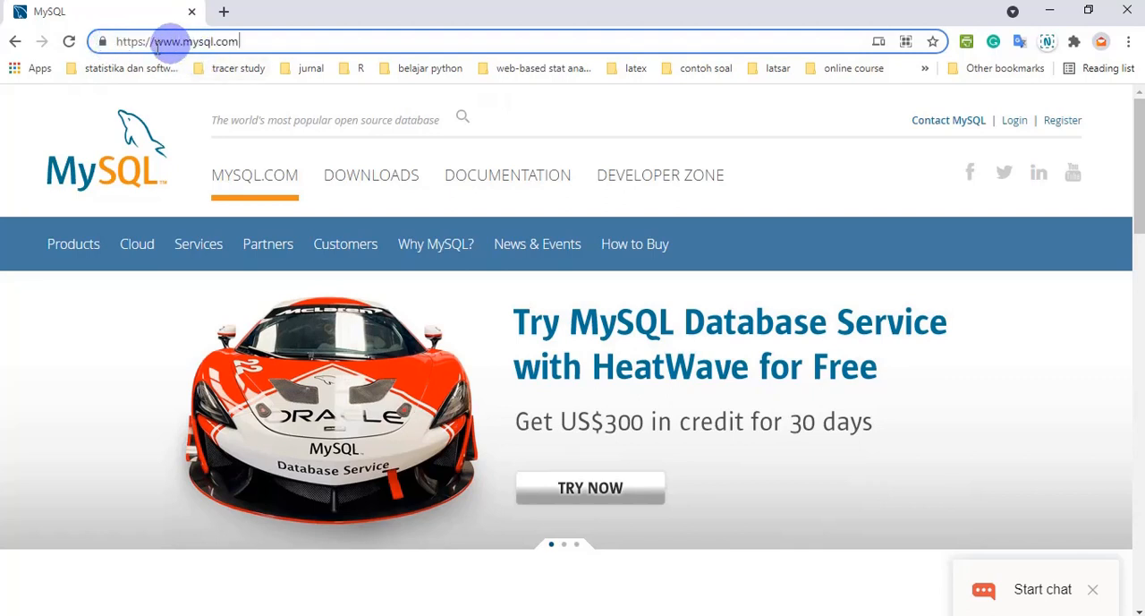
{"action": "left_click", "coordinate": [371, 183]}
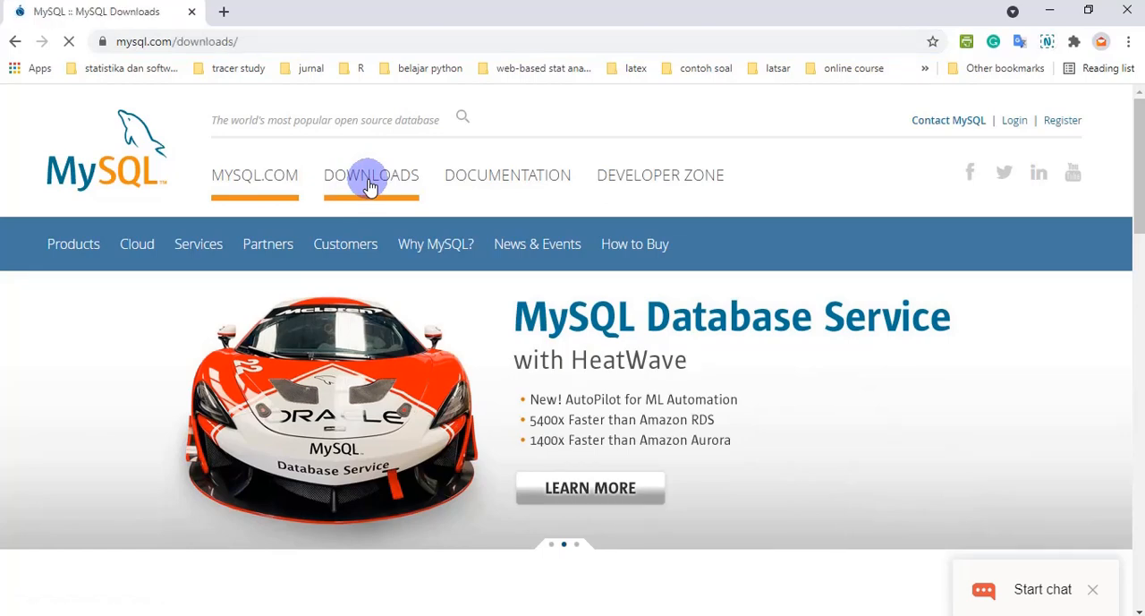
{"action": "scroll", "coordinate": [454, 301], "scroll_direction": "down", "scroll_amount": 10}
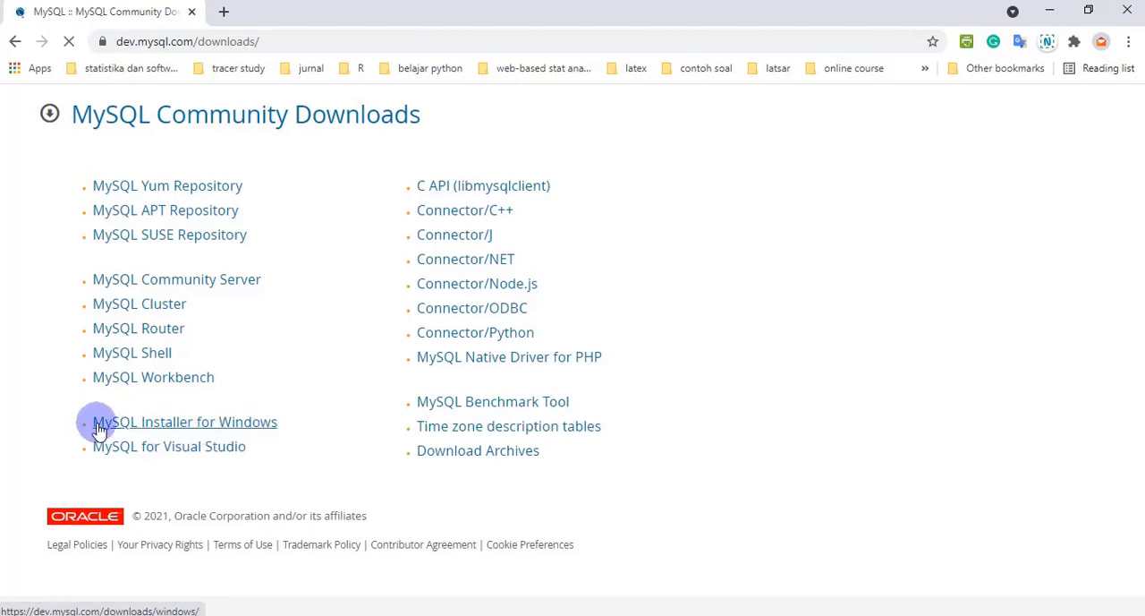
{"action": "left_click", "coordinate": [221, 429]}
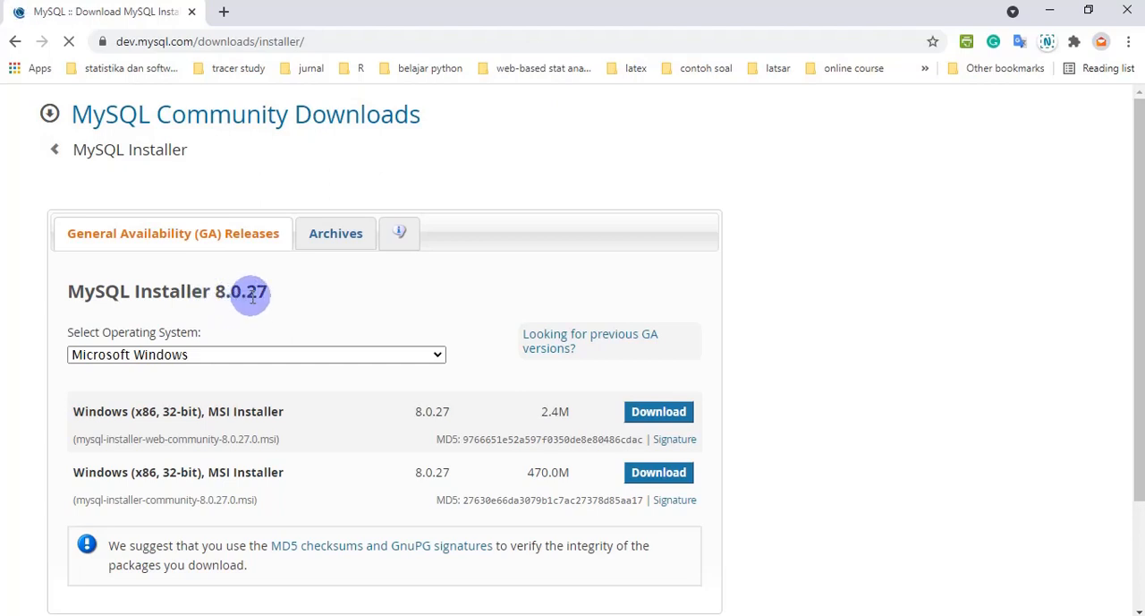
Step: Choose Microsoft Windows as the operating system for the MySQL Installer 8.0.27 download
{"action": "left_click", "coordinate": [225, 352]}
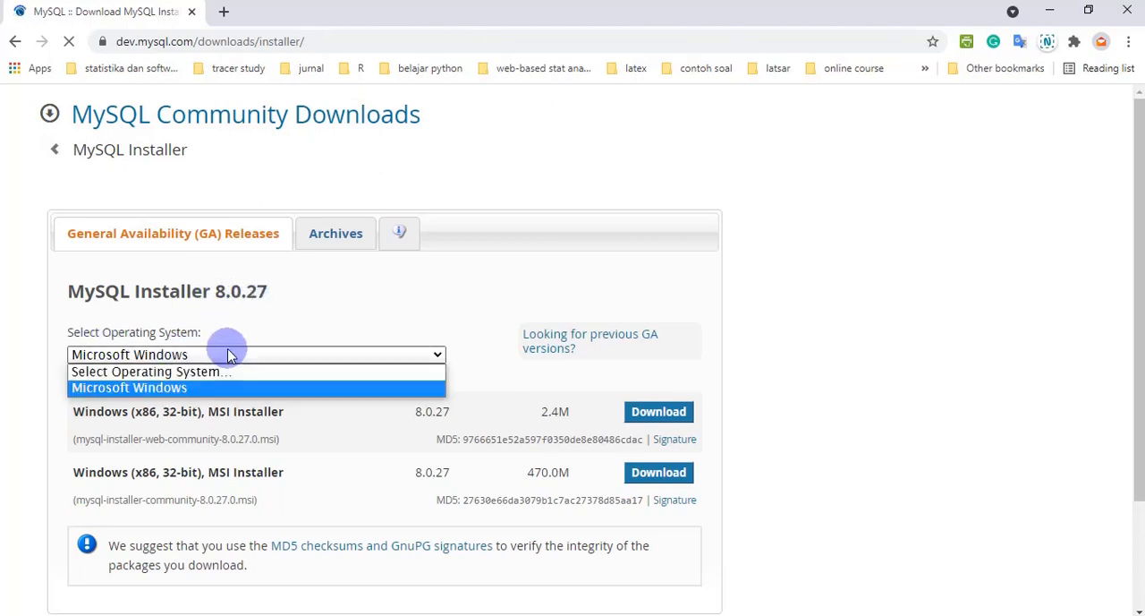
{"action": "left_click", "coordinate": [201, 389]}
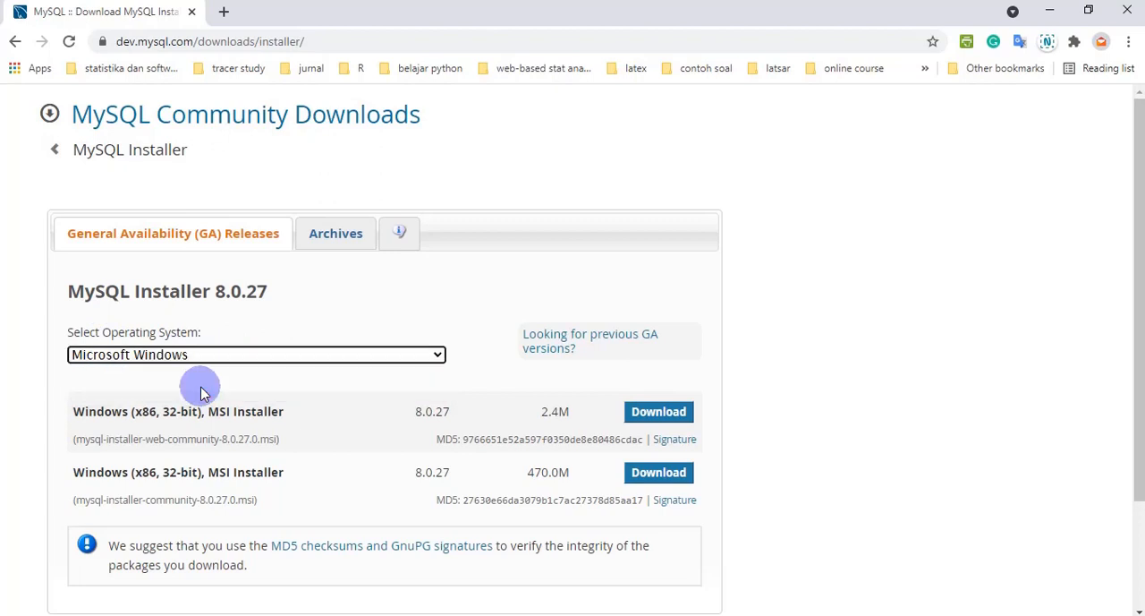
{"action": "left_click", "coordinate": [220, 356]}
{"action": "left_click", "coordinate": [218, 373]}
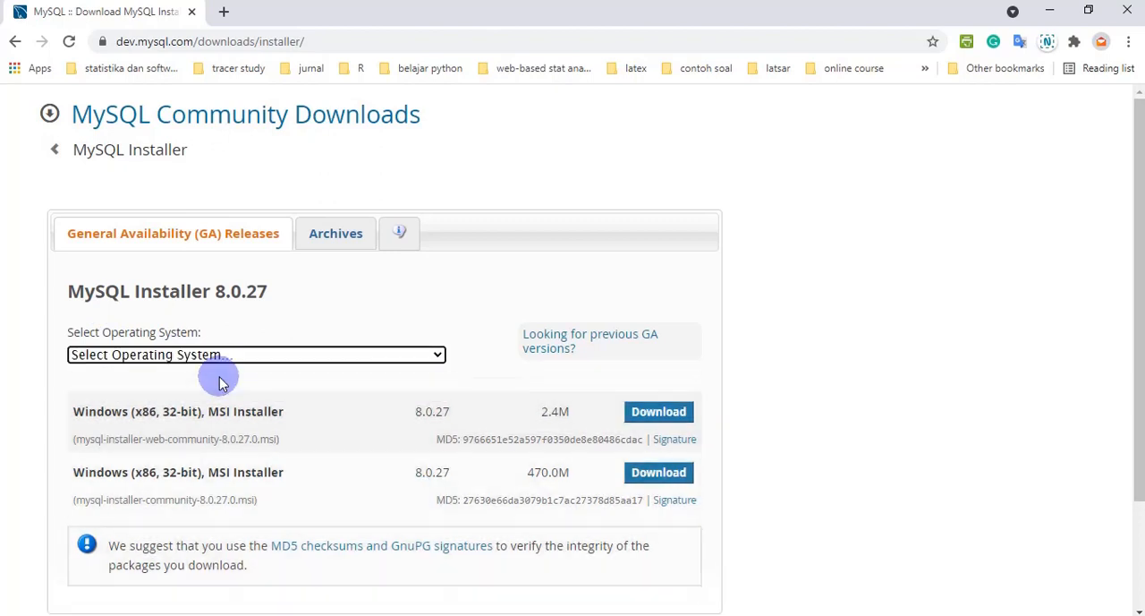
{"action": "left_click", "coordinate": [239, 356]}
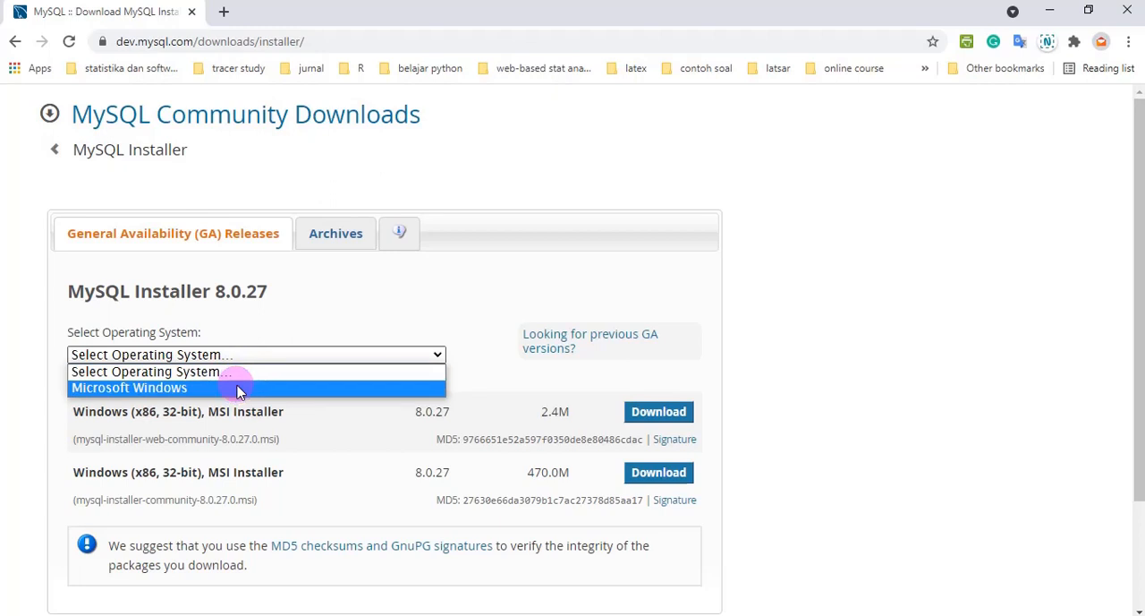
{"action": "left_click", "coordinate": [239, 390]}
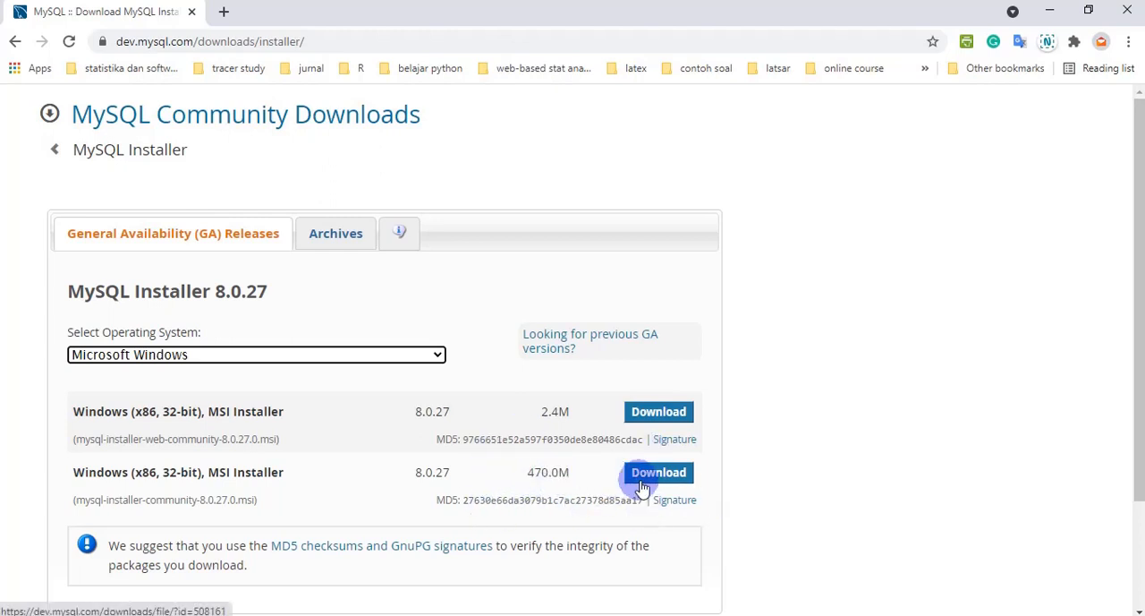
Step: Download the 470.0M MSI installer without logging in and save it as mysql-installer-community-8.0.27.0.msi in the Programs folder
{"action": "double_click", "coordinate": [548, 472]}
{"action": "left_click", "coordinate": [582, 473]}
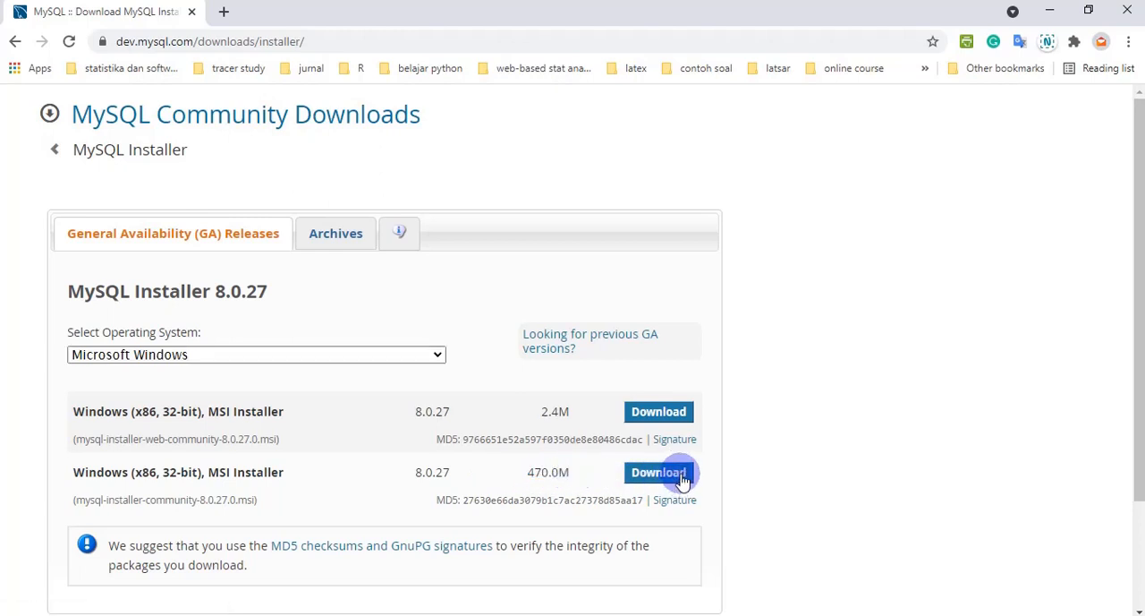
{"action": "left_click", "coordinate": [682, 481]}
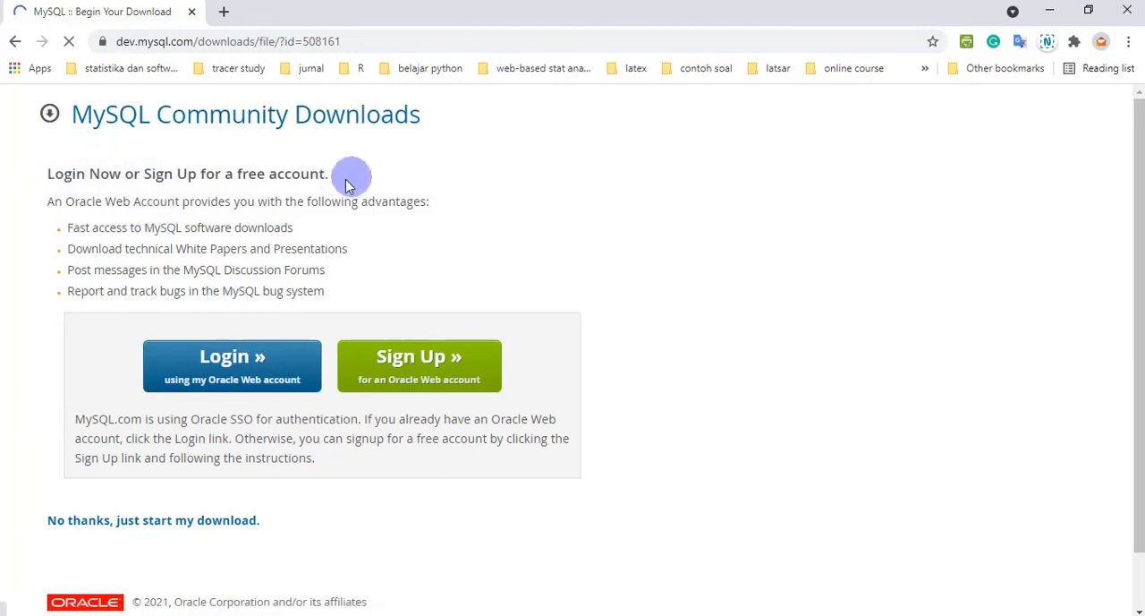
{"action": "left_click", "coordinate": [203, 527]}
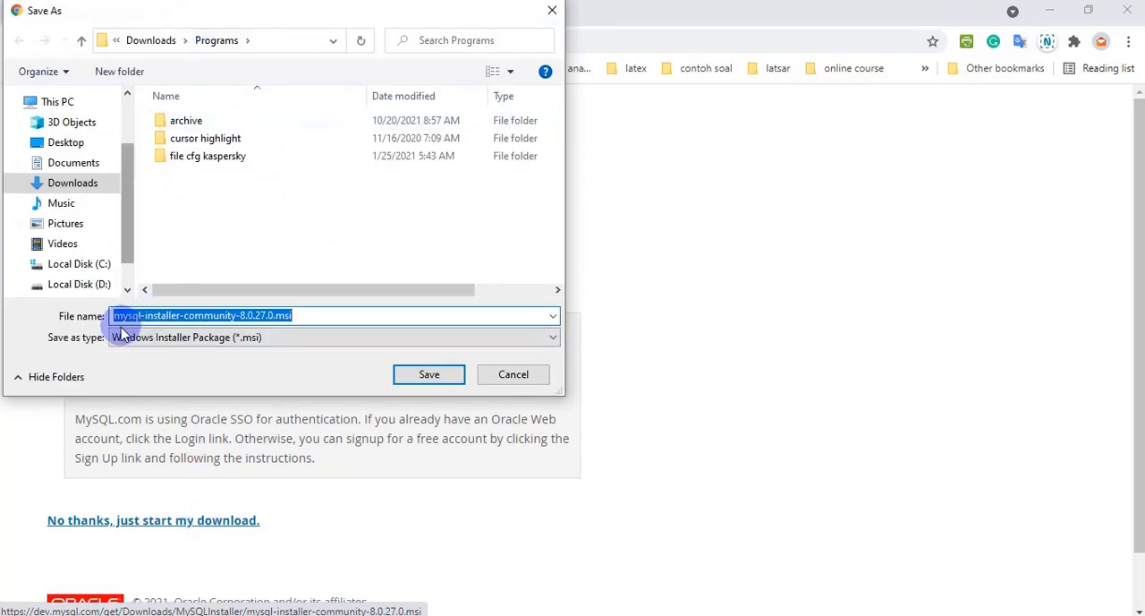
{"action": "left_click", "coordinate": [426, 375]}
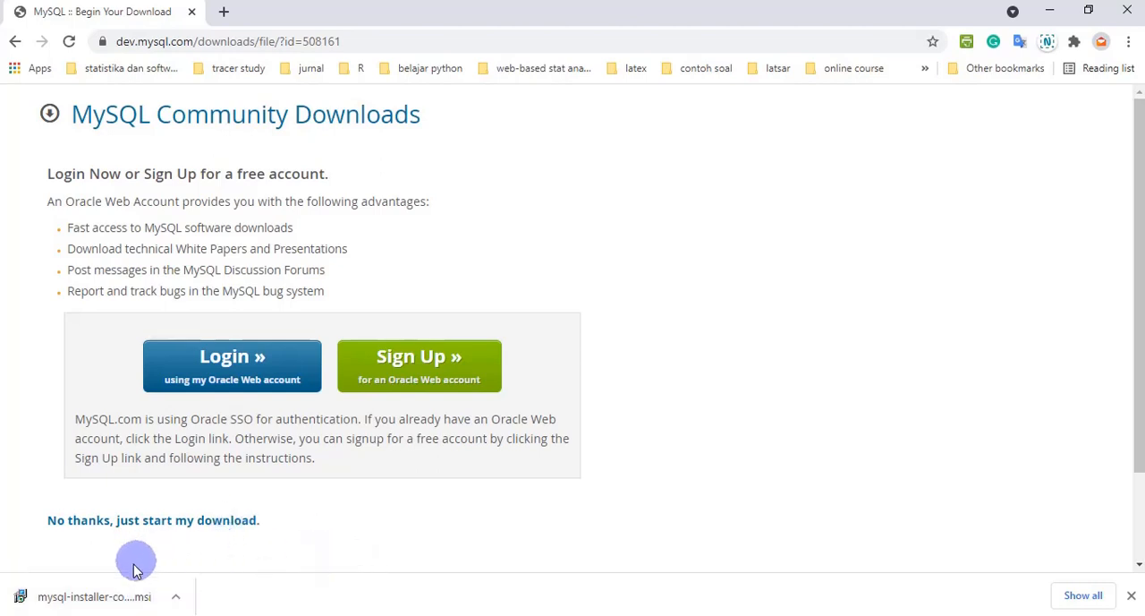
Step: Show the downloaded installer in its folder, compare its file name with the Notepad notes, and minimize the folder window
{"action": "left_click", "coordinate": [176, 596]}
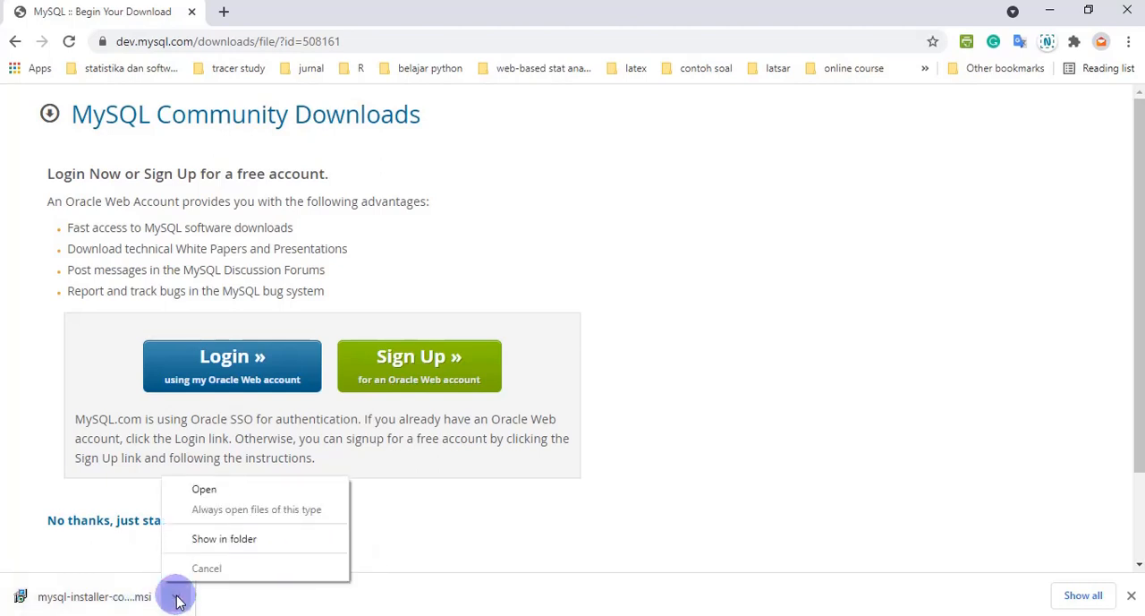
{"action": "left_click", "coordinate": [206, 538]}
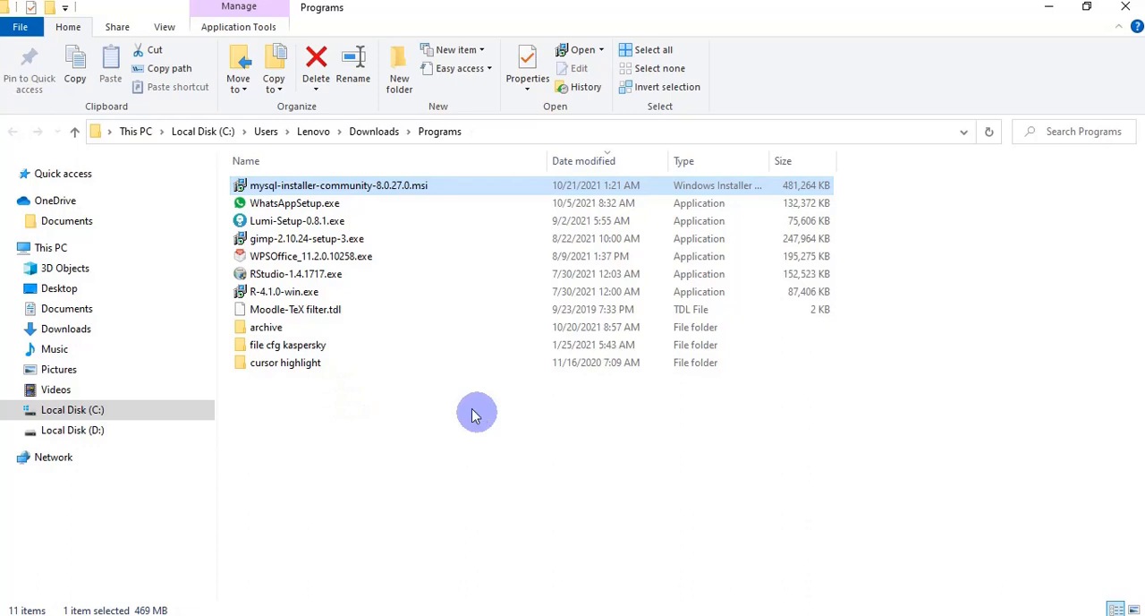
{"action": "left_click", "coordinate": [474, 615]}
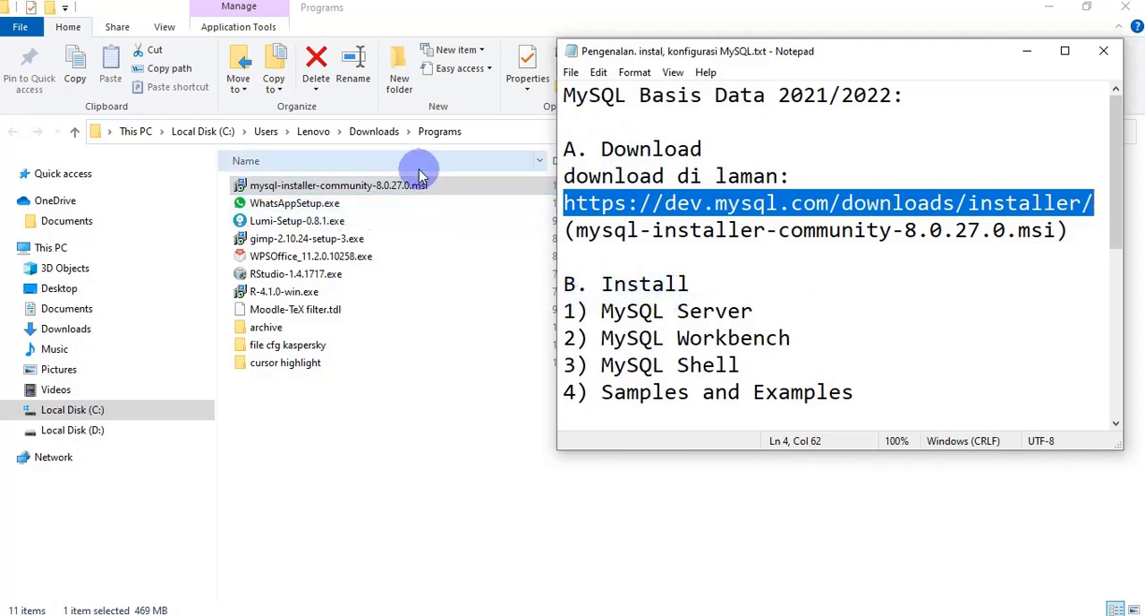
{"action": "left_click", "coordinate": [1045, 9]}
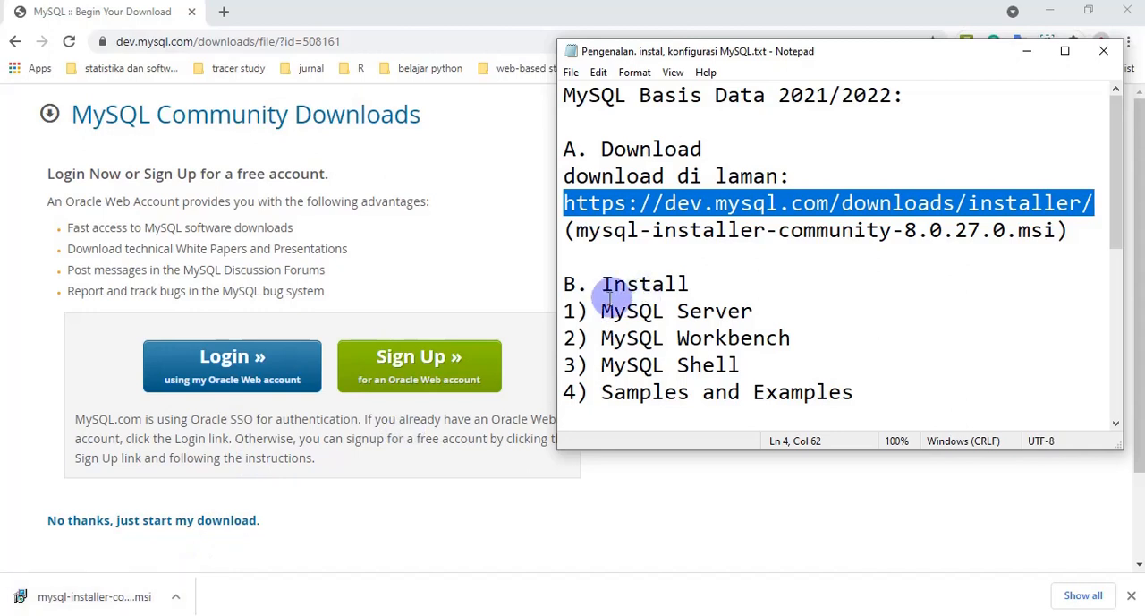
Step: Go through the notes' Install section, highlighting MySQL Server, MySQL Workbench, MySQL Shell, and Samples and Examples
{"action": "scroll", "coordinate": [609, 300], "scroll_direction": "down", "scroll_amount": 1}
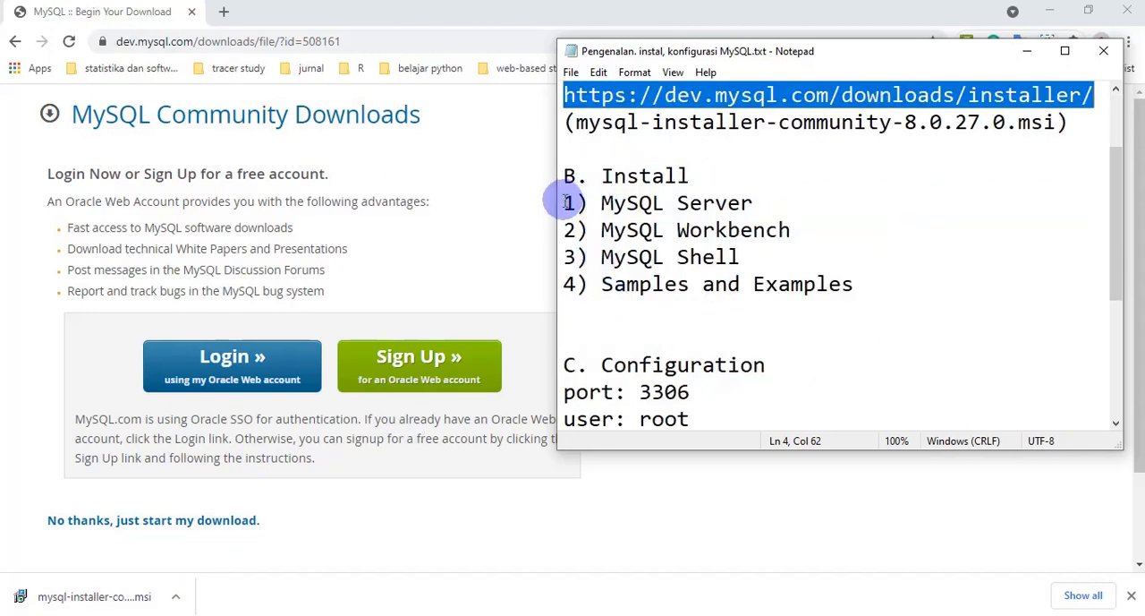
{"action": "left_click_drag", "start_coordinate": [566, 203], "coordinate": [757, 202]}
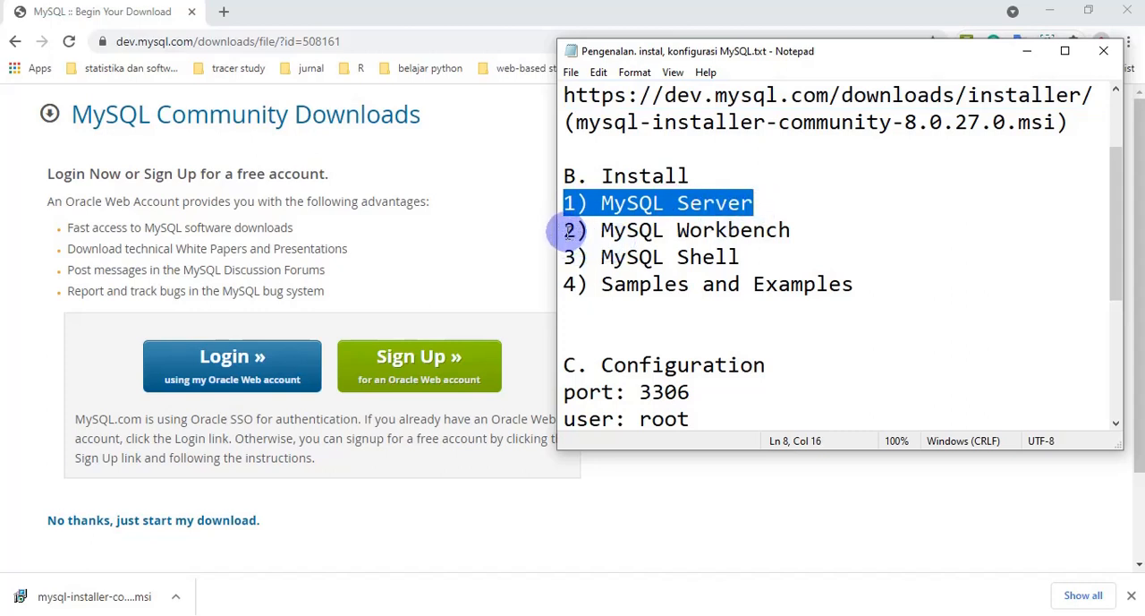
{"action": "left_click_drag", "start_coordinate": [568, 231], "coordinate": [793, 231]}
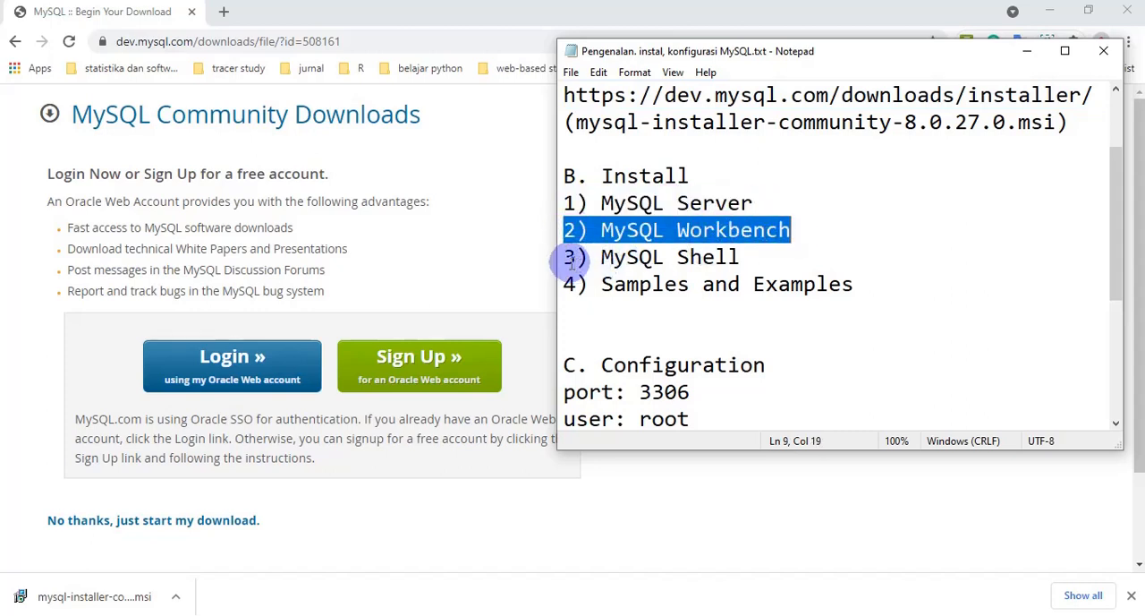
{"action": "left_click_drag", "start_coordinate": [574, 259], "coordinate": [739, 258]}
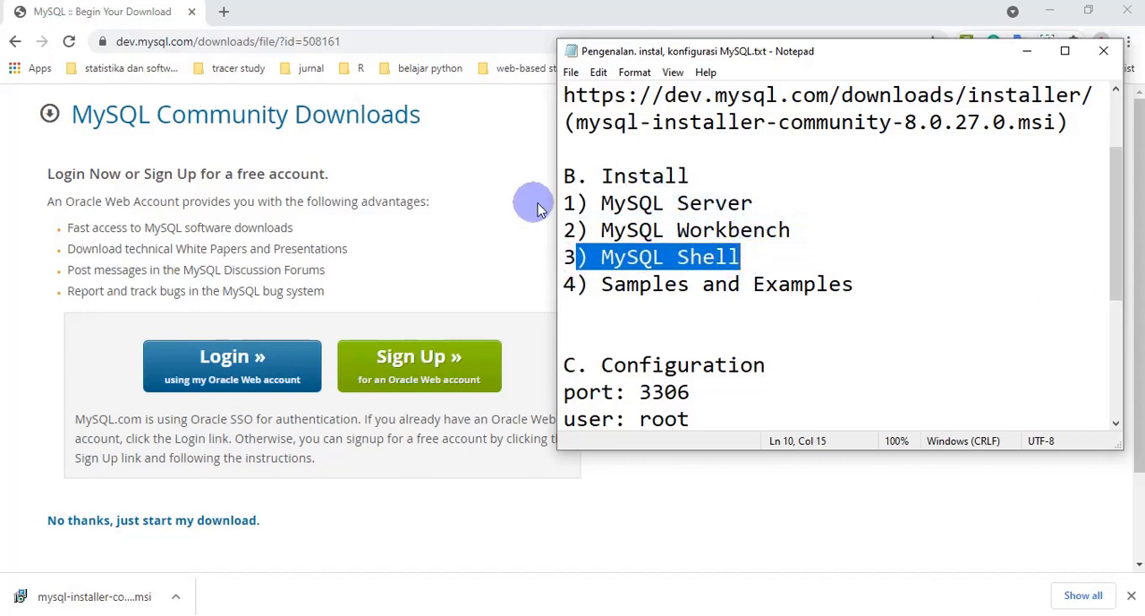
{"action": "left_click_drag", "start_coordinate": [566, 203], "coordinate": [749, 262]}
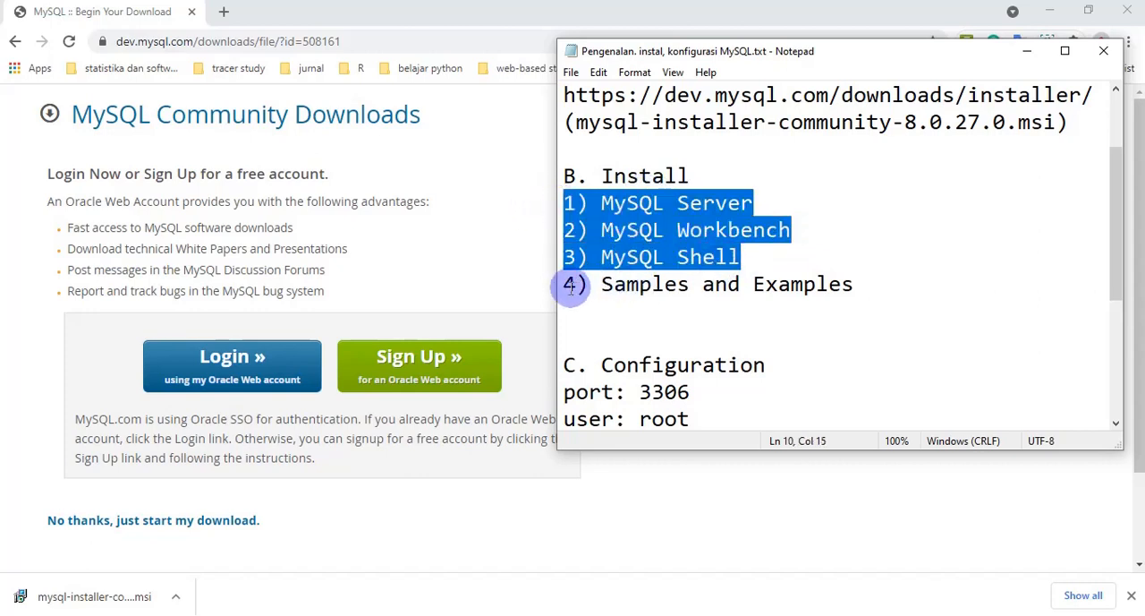
{"action": "left_click_drag", "start_coordinate": [568, 285], "coordinate": [864, 288]}
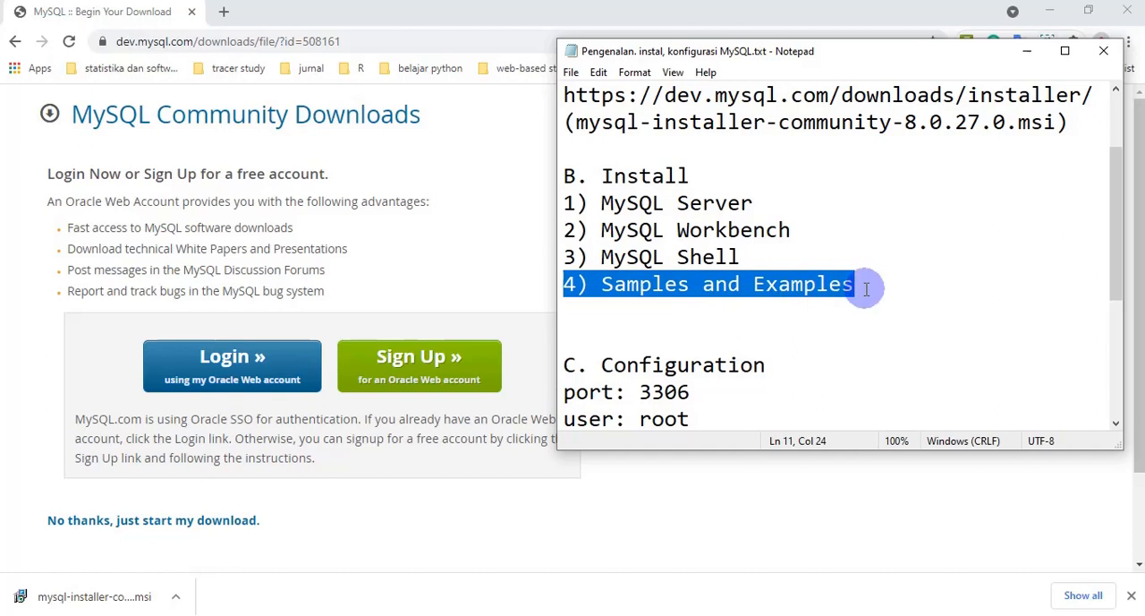
{"action": "left_click_drag", "start_coordinate": [567, 204], "coordinate": [750, 253]}
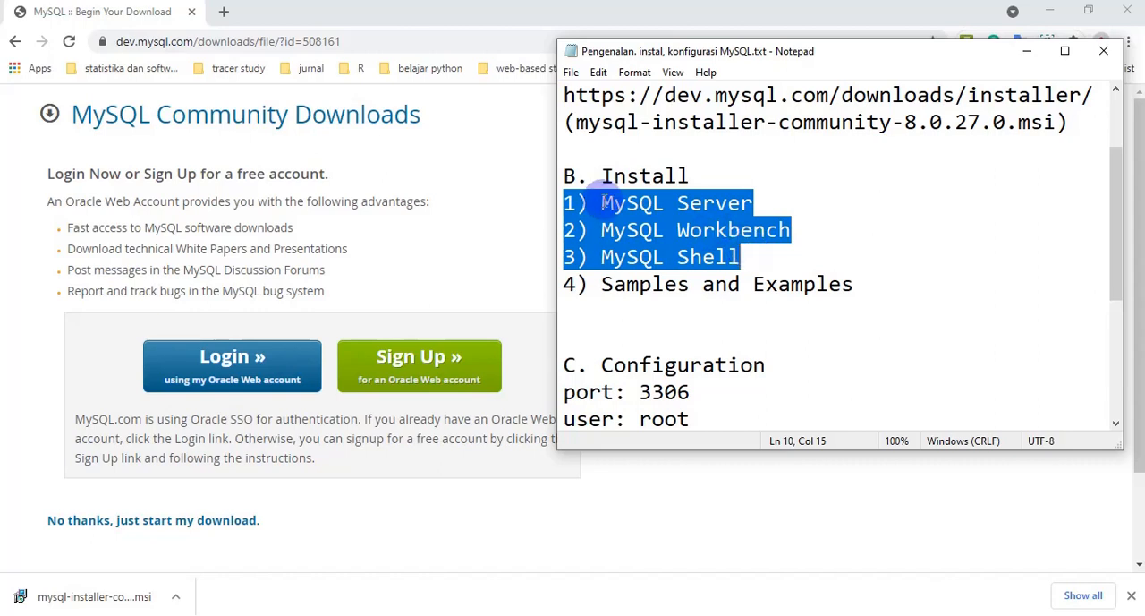
{"action": "left_click", "coordinate": [753, 284]}
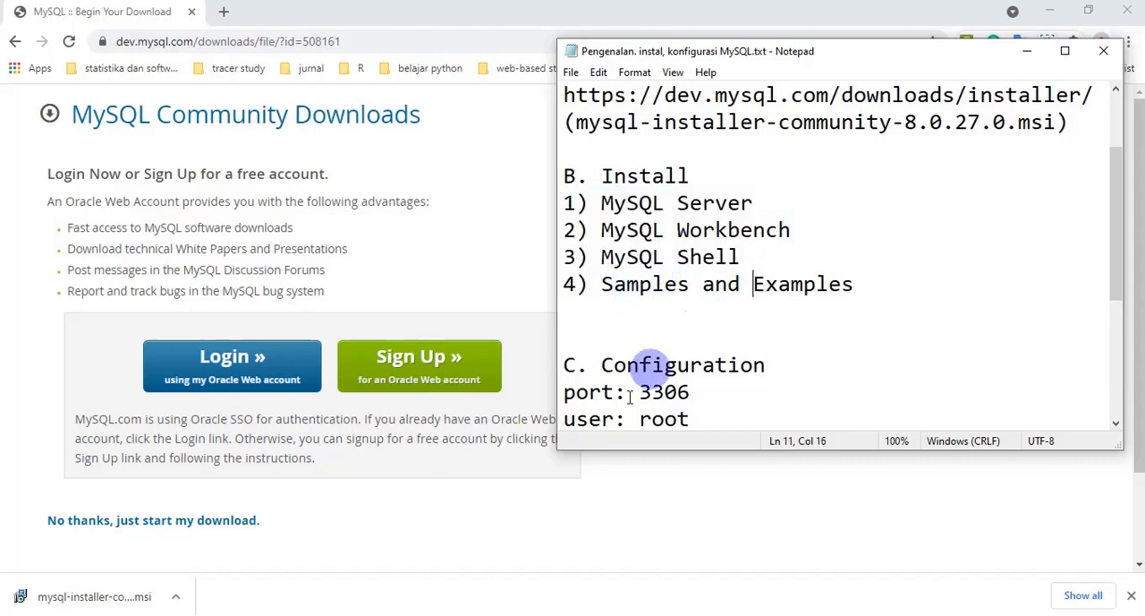
Step: Run the downloaded MySQL installer, minimize the browser, and bring up the installer's setup type page
{"action": "left_click", "coordinate": [175, 603]}
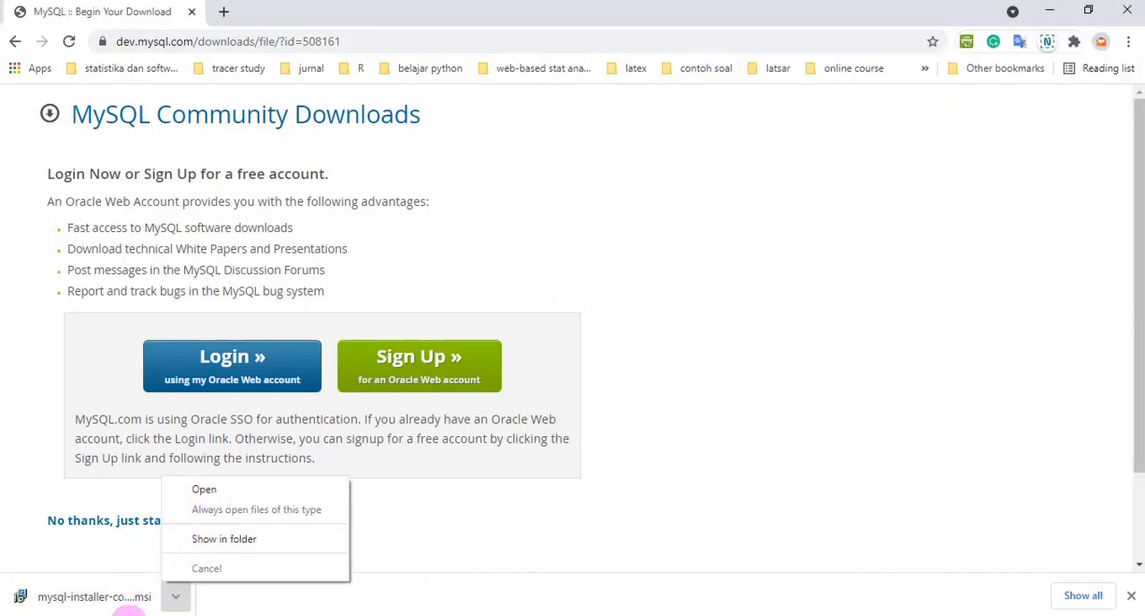
{"action": "left_click", "coordinate": [119, 602]}
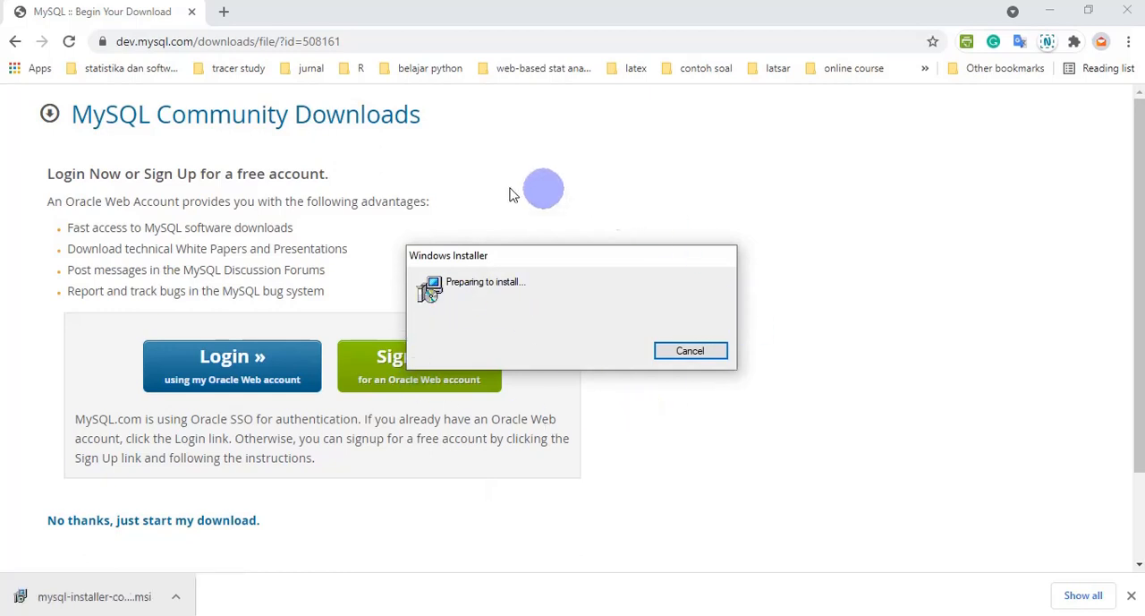
{"action": "left_click", "coordinate": [1049, 10]}
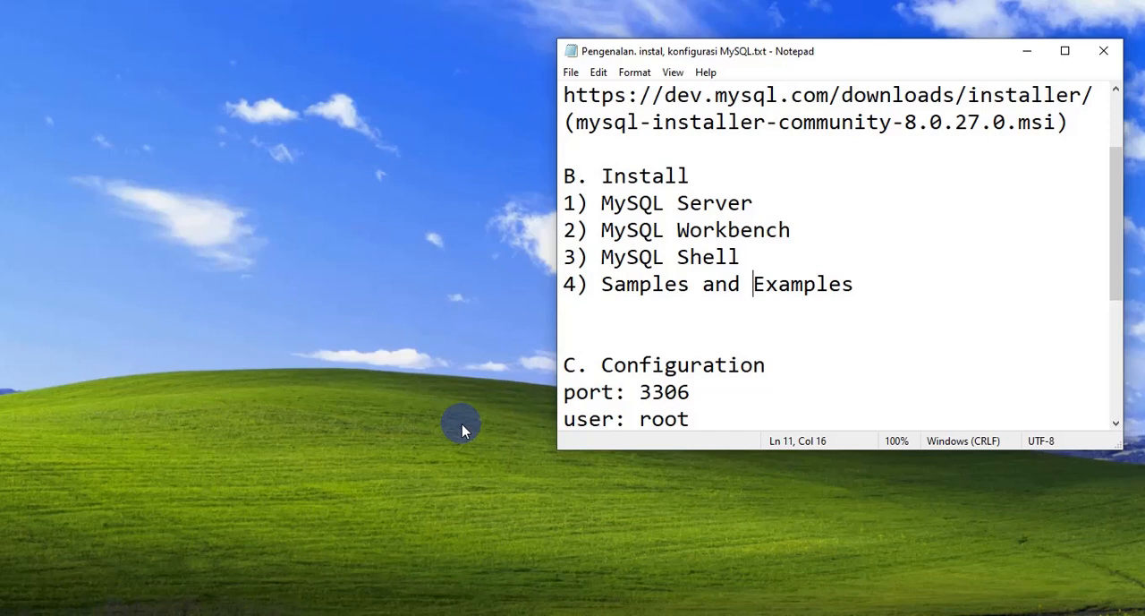
{"action": "left_click", "coordinate": [461, 431]}
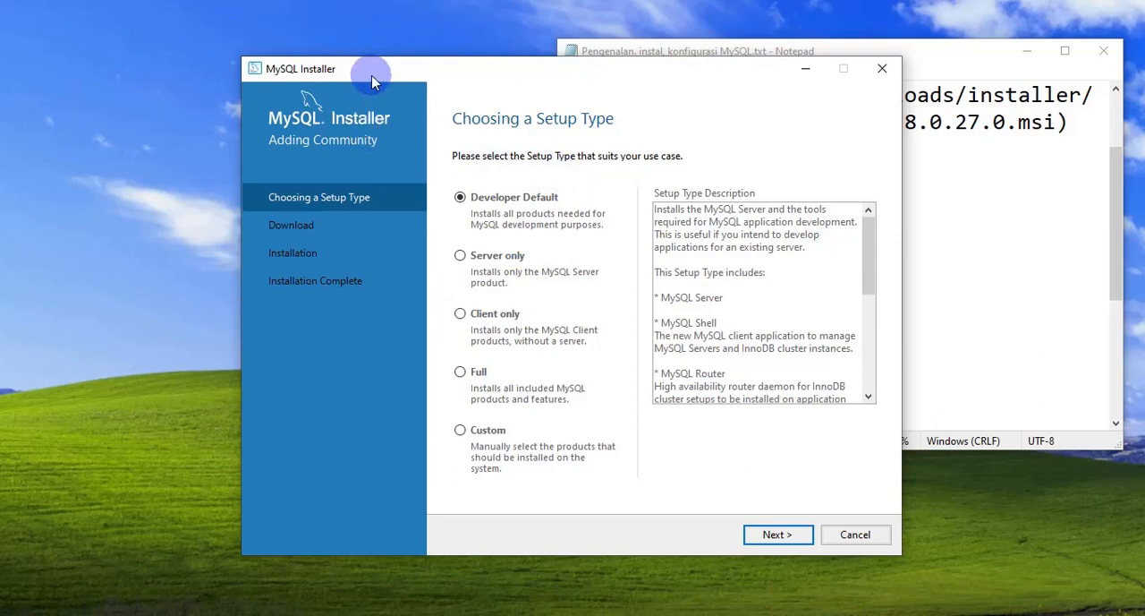
Step: Highlight the four products in the notes' Install list, then return to the installer's setup type page
{"action": "left_click", "coordinate": [1021, 152]}
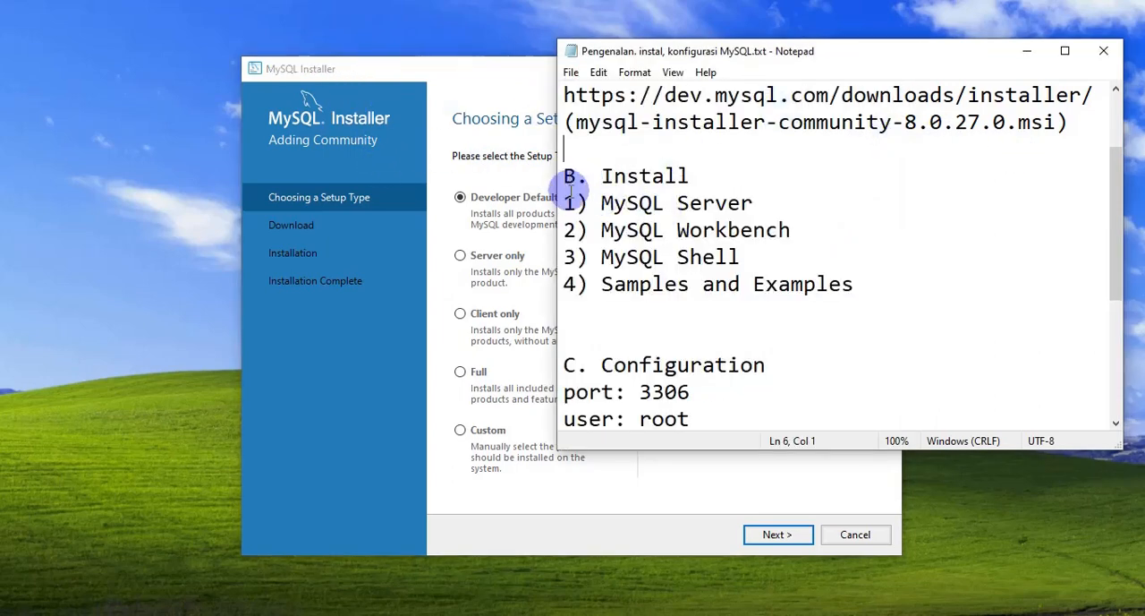
{"action": "left_click_drag", "start_coordinate": [565, 204], "coordinate": [838, 281]}
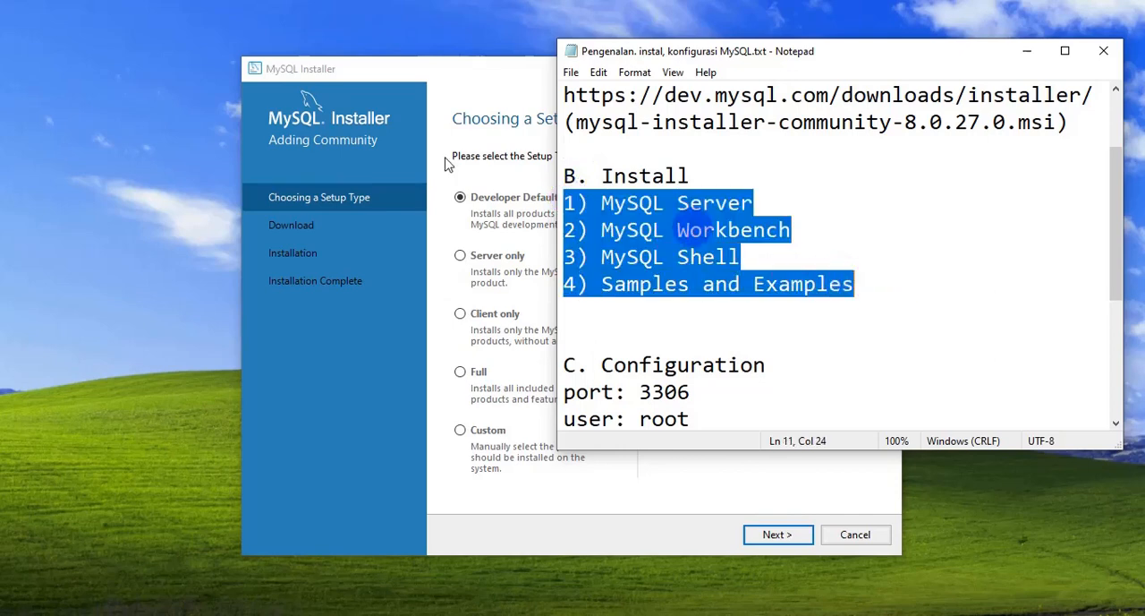
{"action": "left_click", "coordinate": [412, 81]}
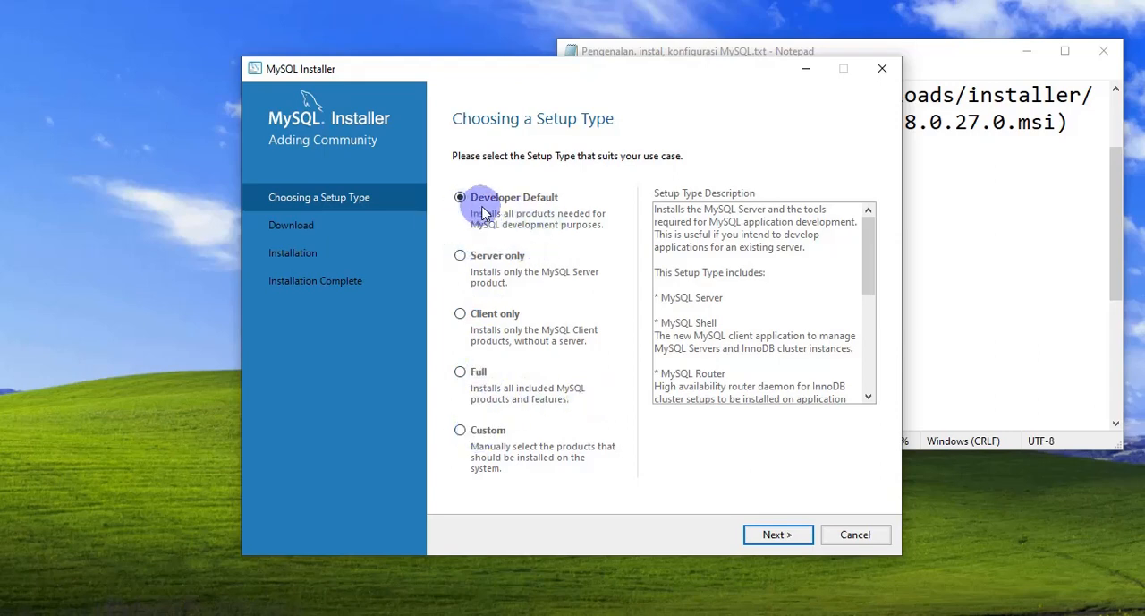
Step: Go through the setup types Server only, Client only, Full and Custom in turn
{"action": "left_click", "coordinate": [496, 257]}
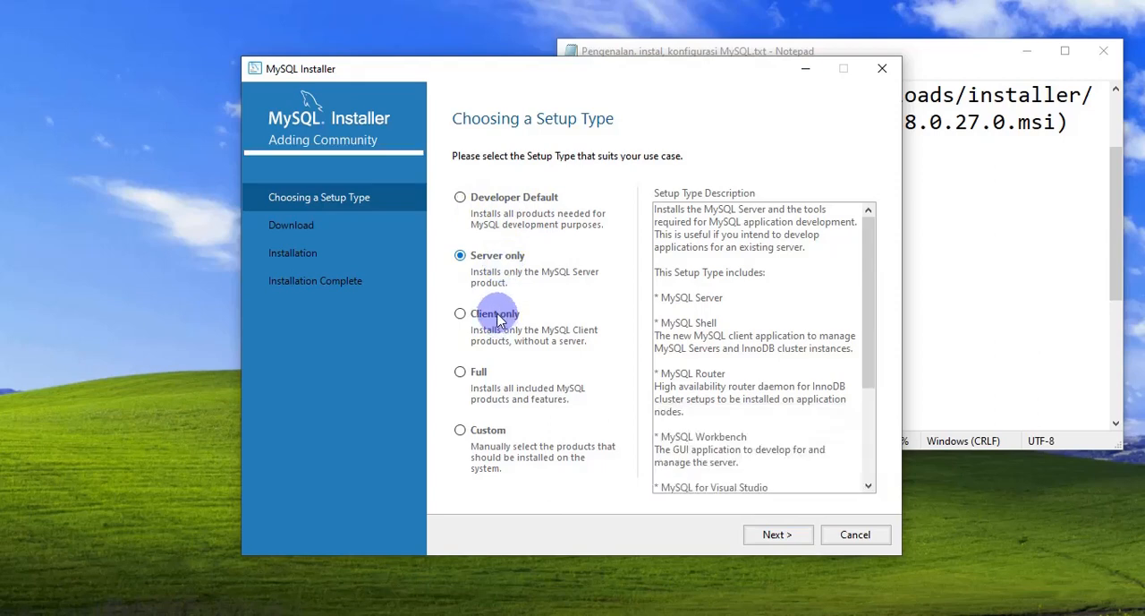
{"action": "left_click", "coordinate": [478, 313]}
{"action": "left_click", "coordinate": [476, 371]}
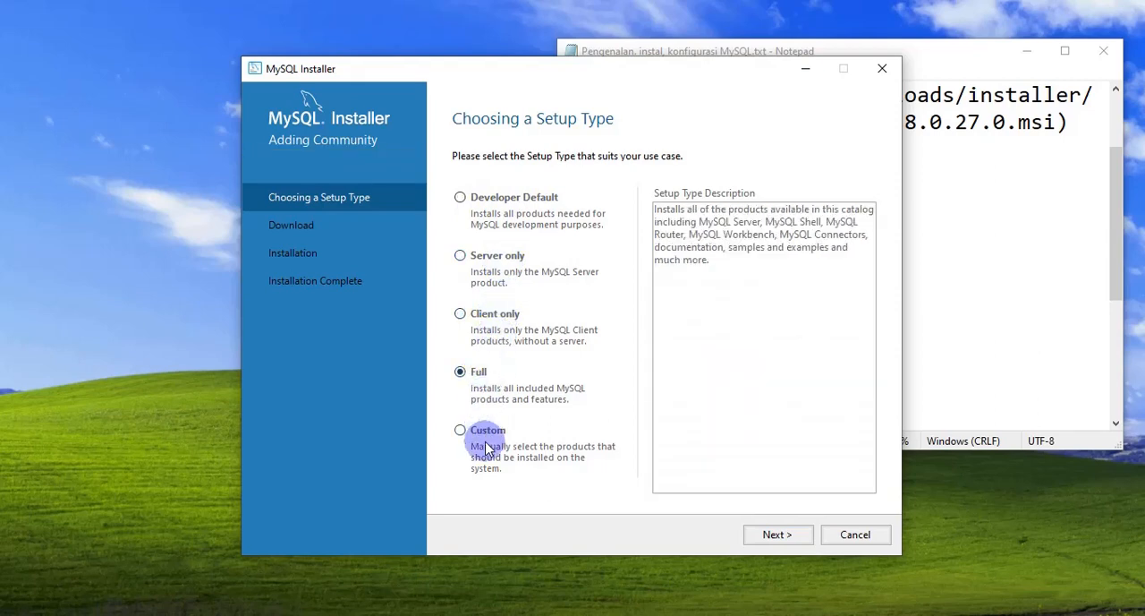
{"action": "left_click", "coordinate": [483, 434]}
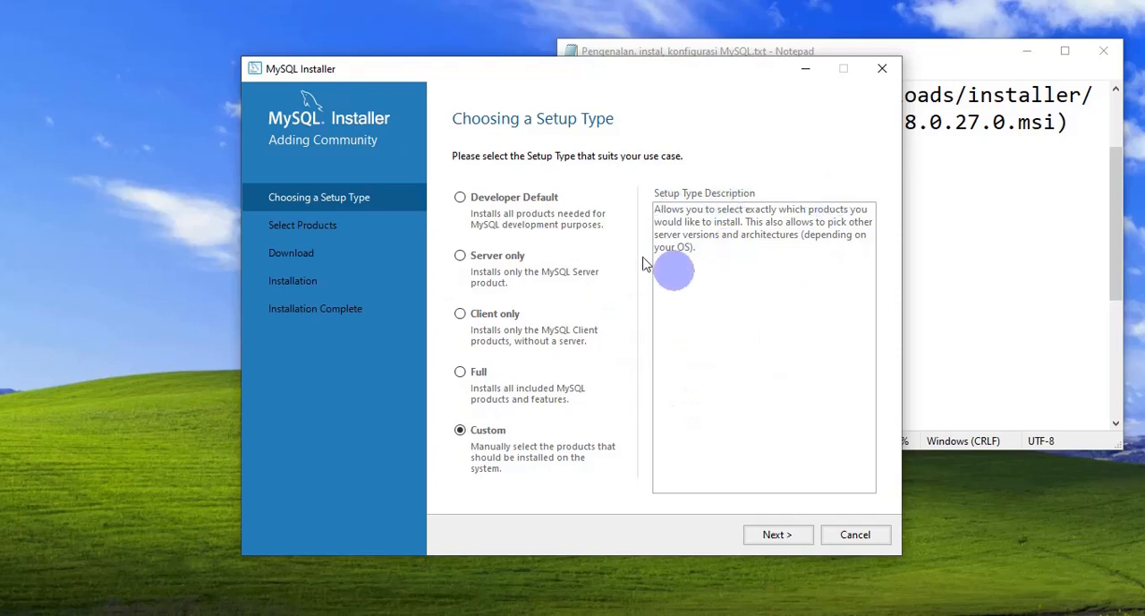
Step: Review the Developer Default description, highlighting MySQL Server, Shell, Router, Workbench, MySQL for Visual Studio and Connectors among its included products
{"action": "left_click", "coordinate": [460, 201]}
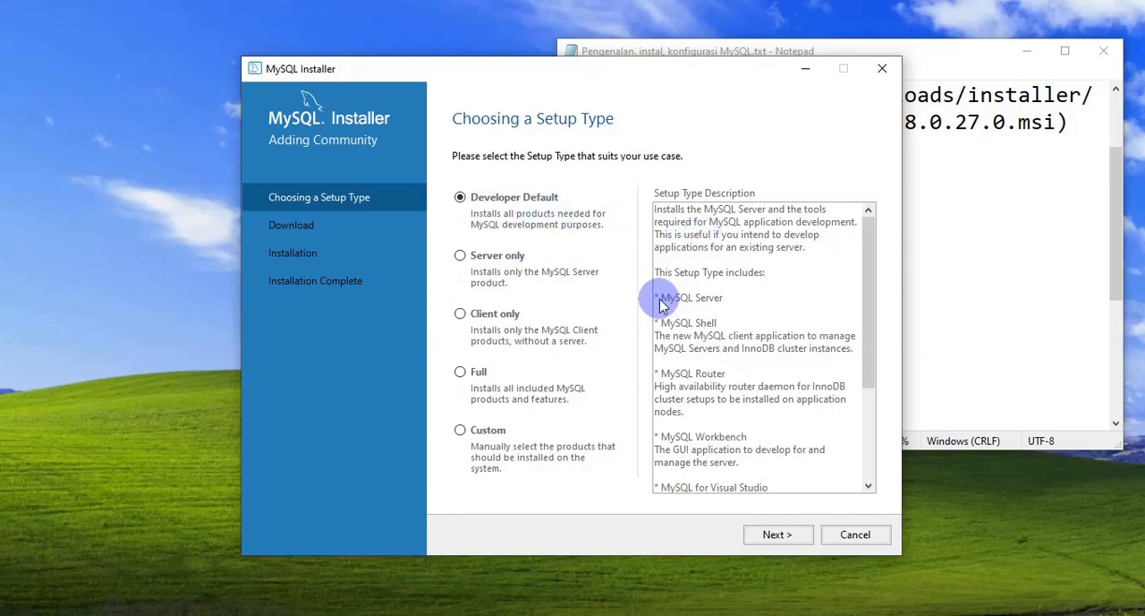
{"action": "left_click_drag", "start_coordinate": [658, 298], "coordinate": [724, 298]}
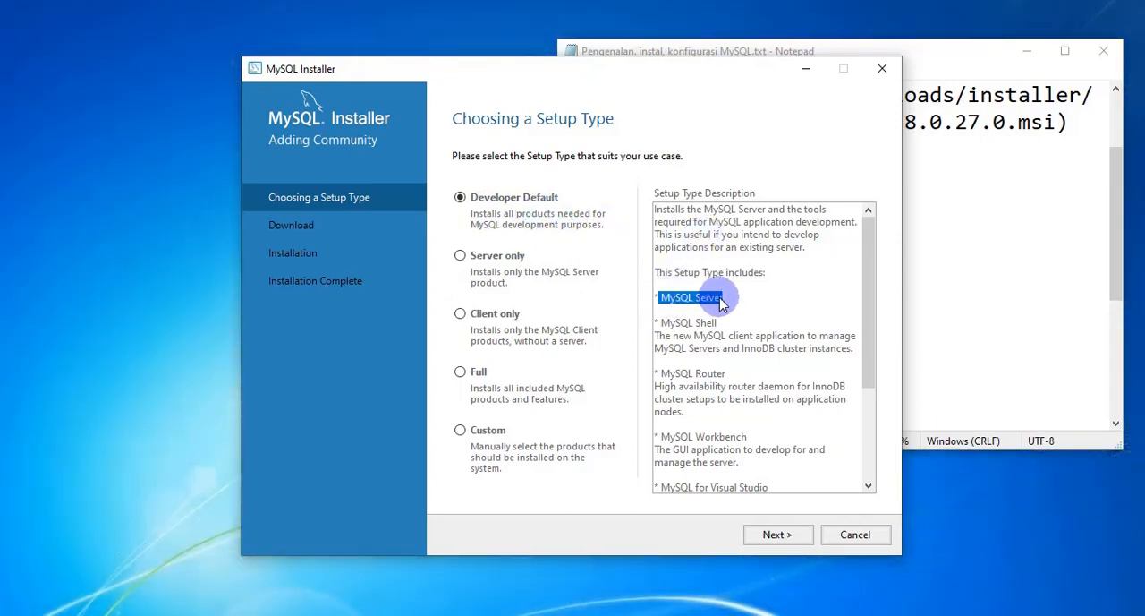
{"action": "left_click_drag", "start_coordinate": [661, 324], "coordinate": [719, 324]}
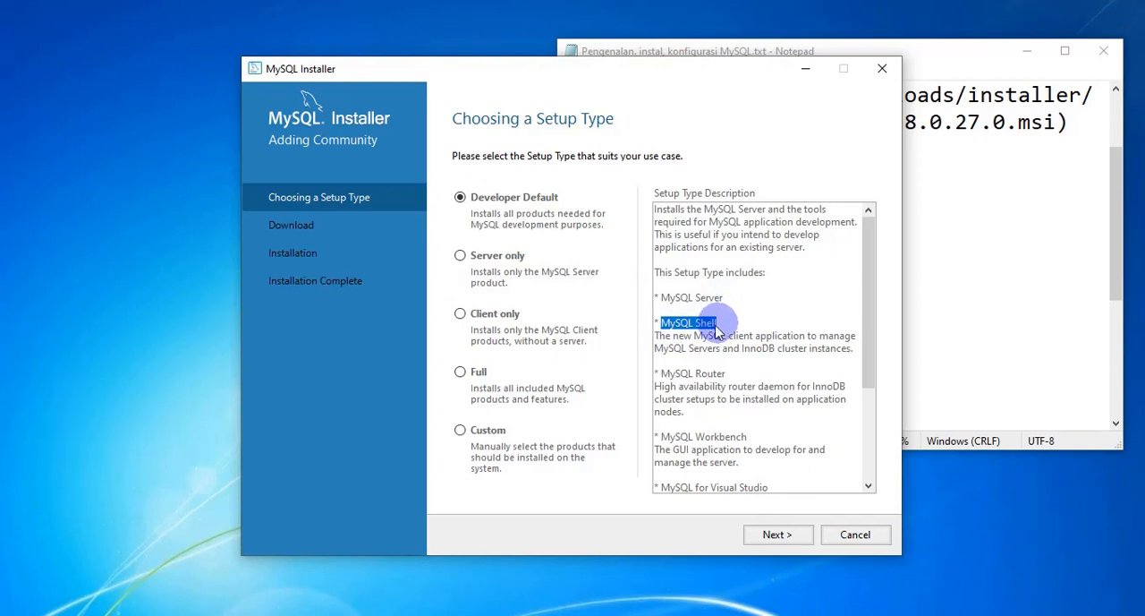
{"action": "left_click_drag", "start_coordinate": [662, 373], "coordinate": [739, 397]}
{"action": "scroll", "coordinate": [696, 391], "scroll_direction": "down", "scroll_amount": 1}
{"action": "scroll", "coordinate": [664, 405], "scroll_direction": "down", "scroll_amount": 1}
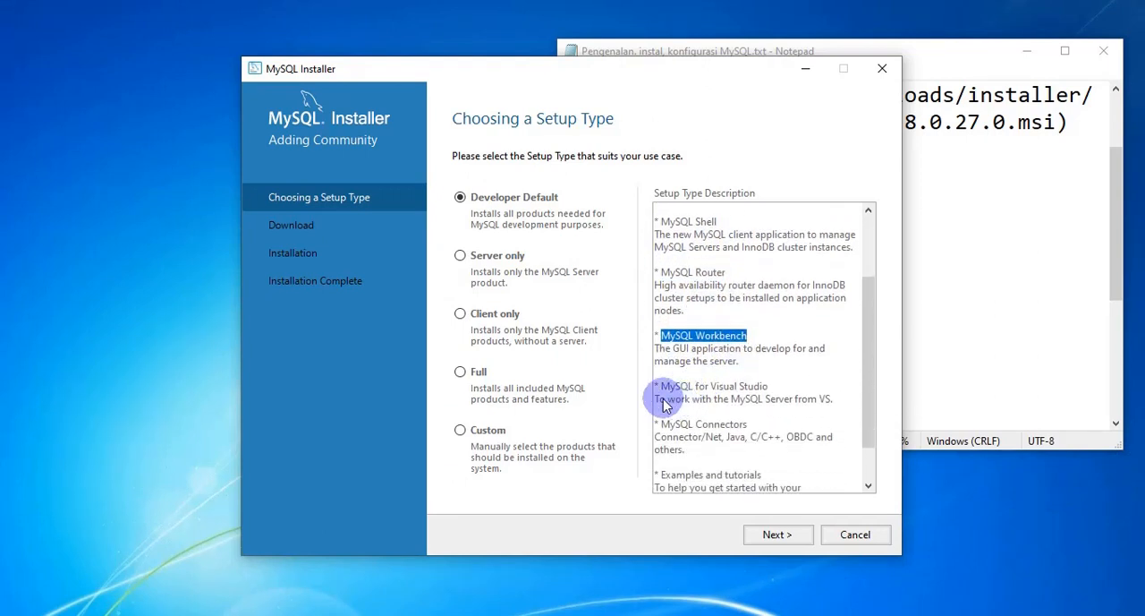
{"action": "left_click_drag", "start_coordinate": [662, 393], "coordinate": [757, 390]}
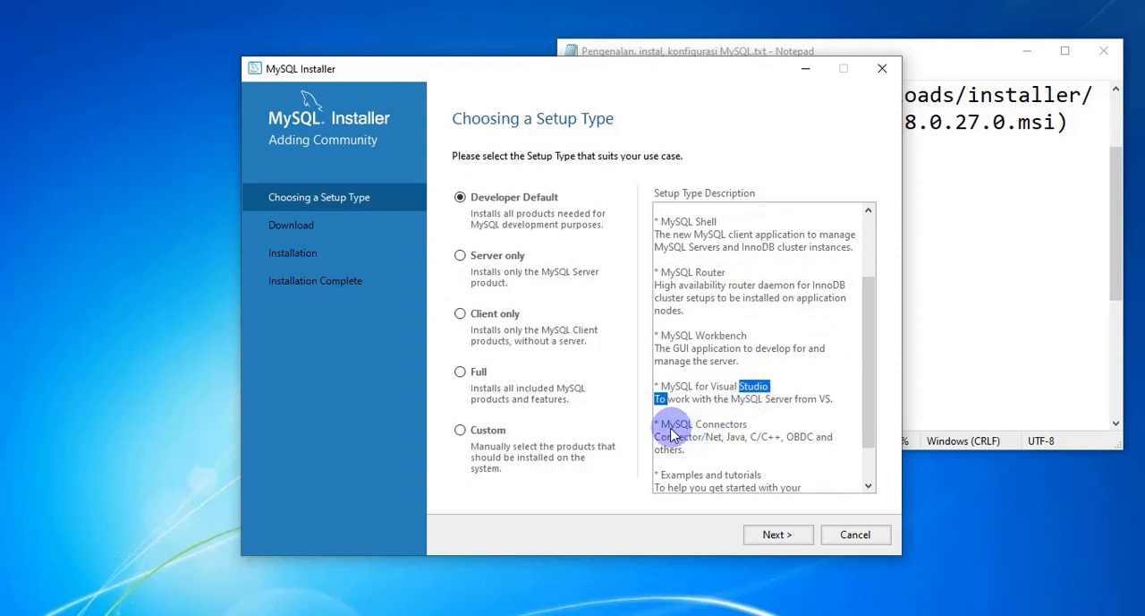
{"action": "left_click_drag", "start_coordinate": [661, 424], "coordinate": [726, 427]}
{"action": "scroll", "coordinate": [707, 433], "scroll_direction": "down", "scroll_amount": 1}
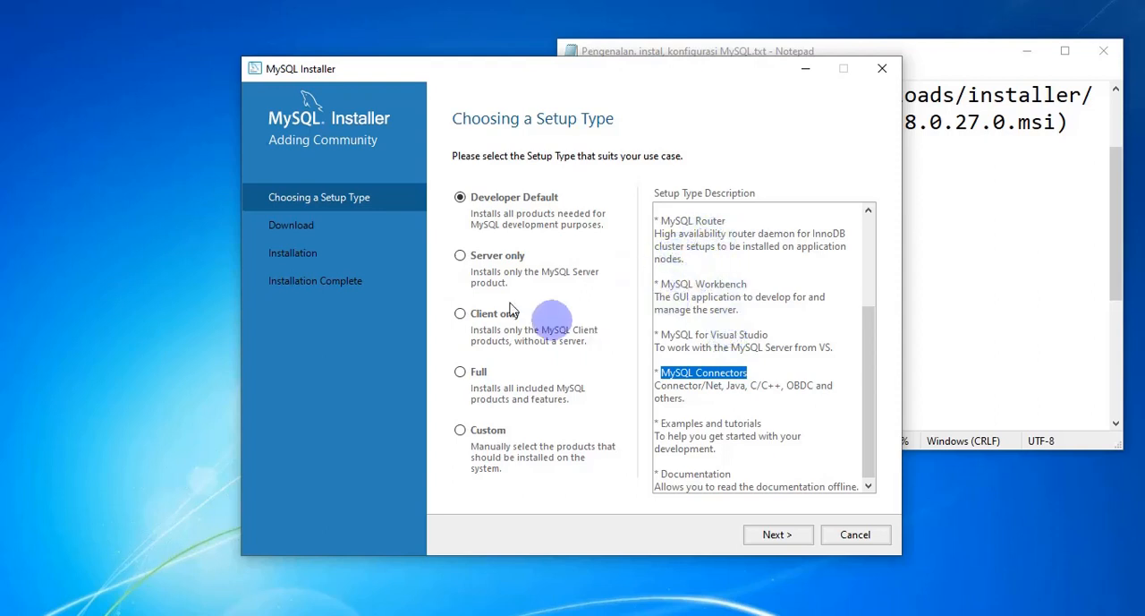
Step: Compare the descriptions of the Server only, Client only and Full setup types, highlighting MySQL Server in the Server only text
{"action": "left_click", "coordinate": [462, 262]}
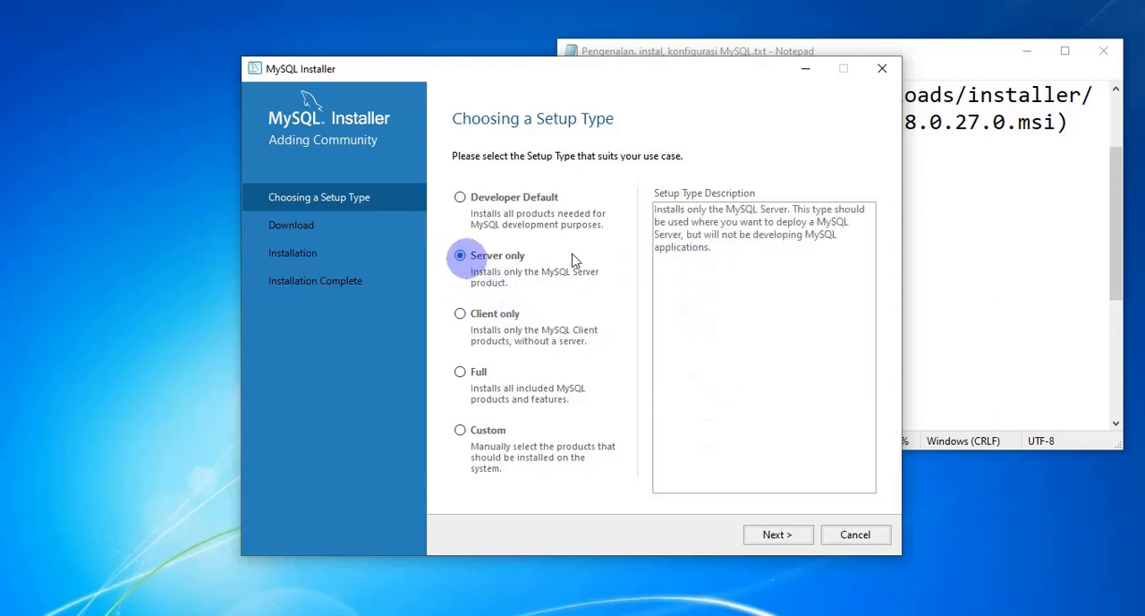
{"action": "left_click", "coordinate": [673, 222]}
{"action": "left_click_drag", "start_coordinate": [725, 209], "coordinate": [787, 209]}
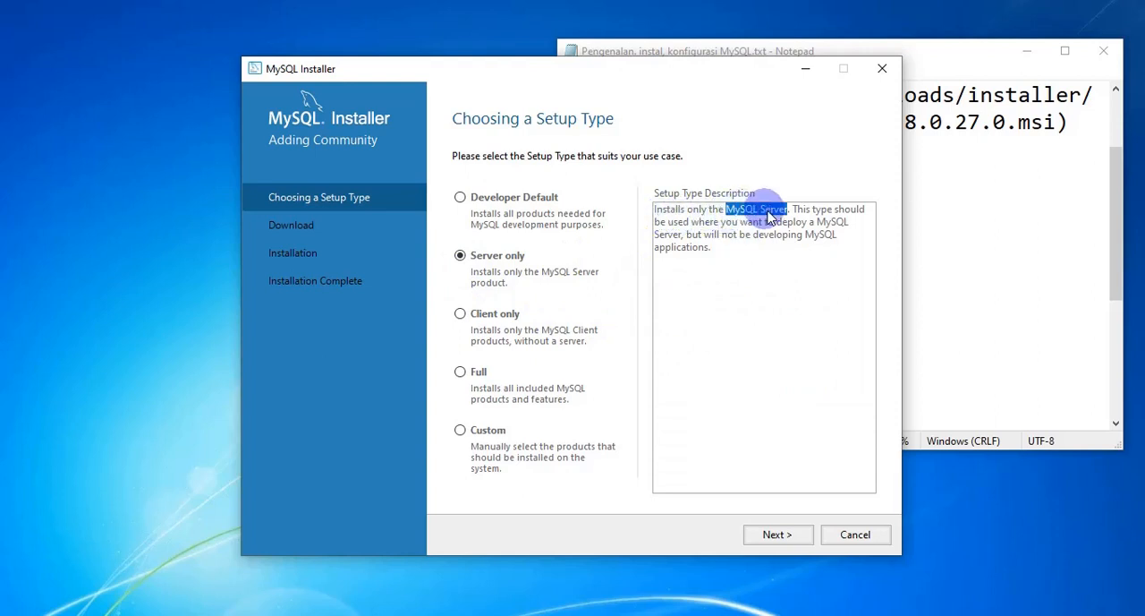
{"action": "left_click", "coordinate": [462, 314]}
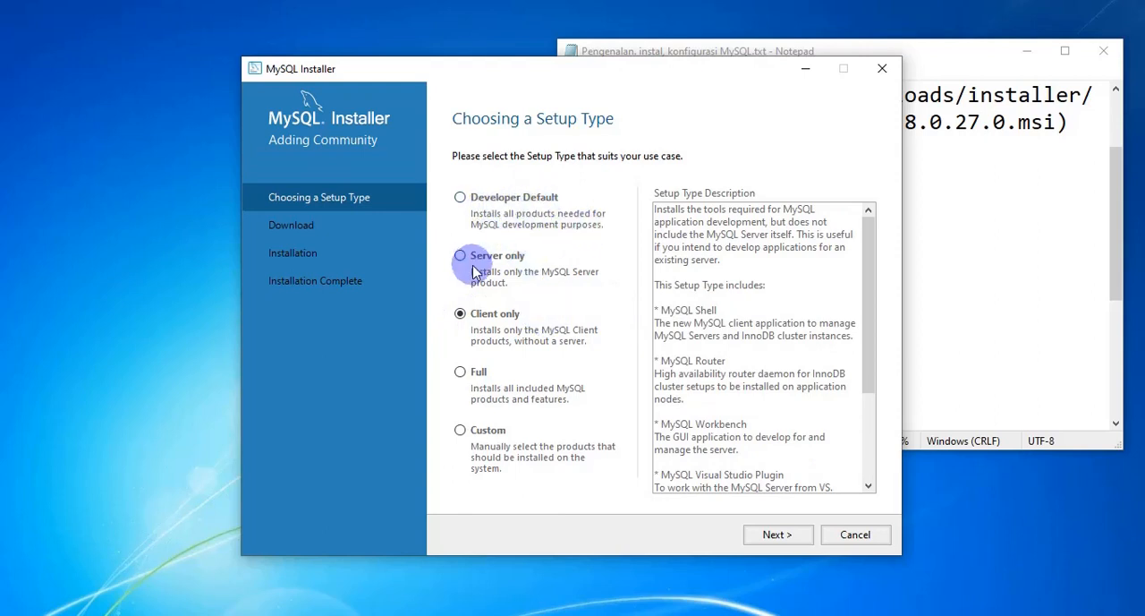
{"action": "left_click", "coordinate": [460, 371]}
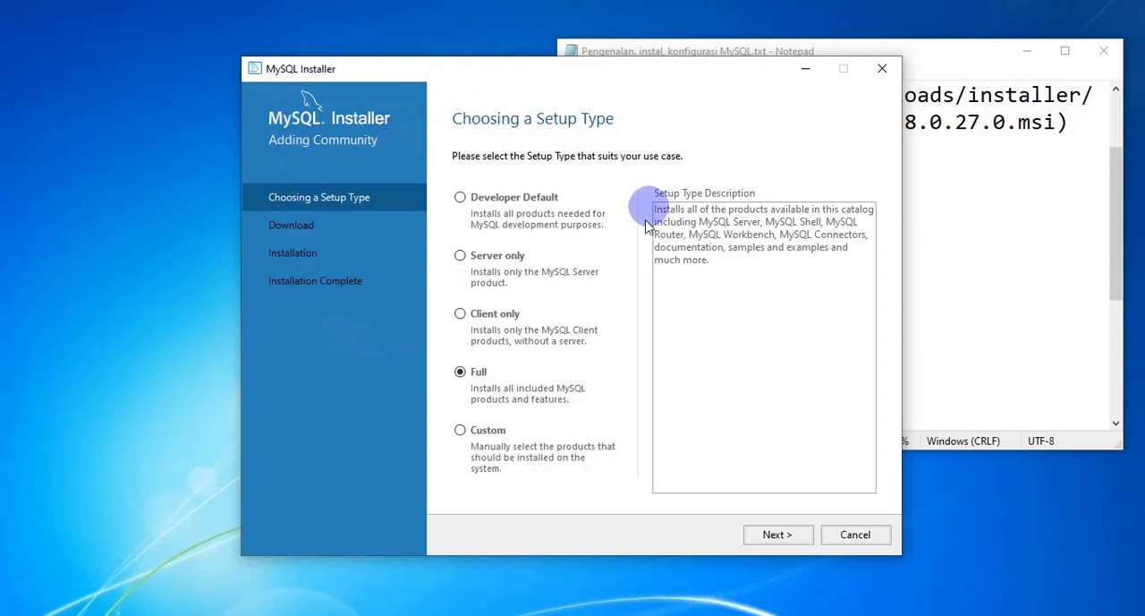
Step: Check the notes' Install section and highlight the lines from MySQL Server through Samples and Examples
{"action": "left_click", "coordinate": [958, 149]}
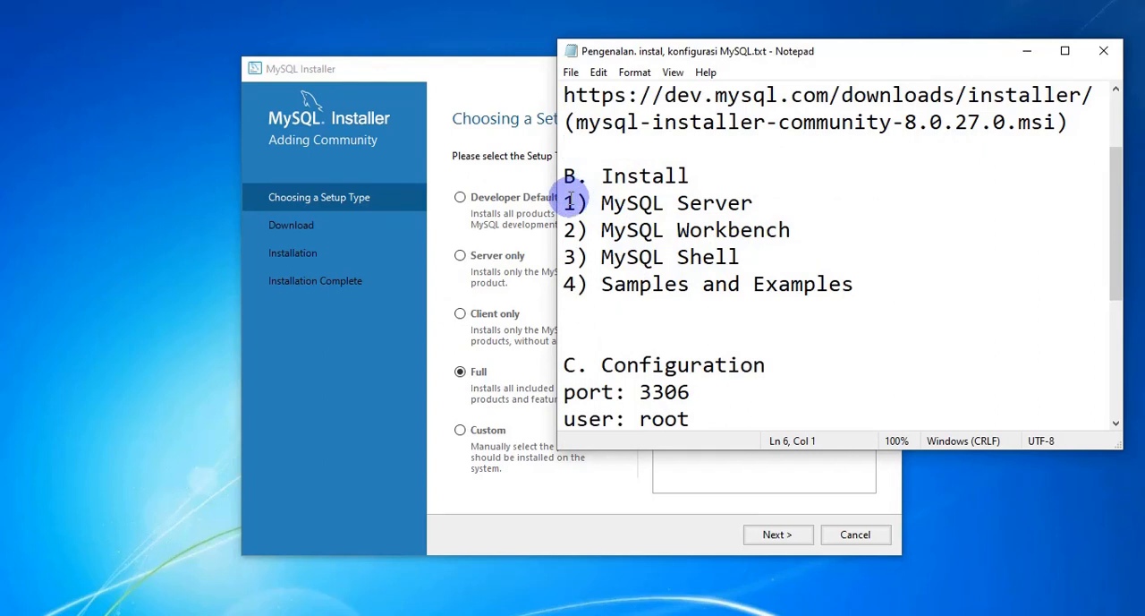
{"action": "left_click_drag", "start_coordinate": [569, 202], "coordinate": [866, 287]}
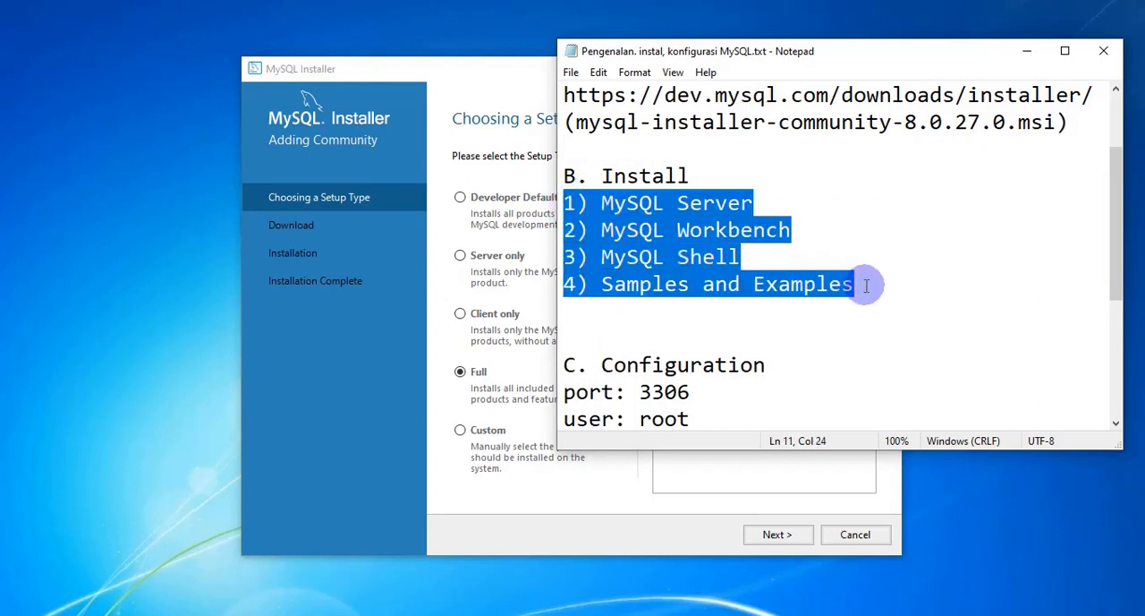
{"action": "left_click", "coordinate": [617, 256]}
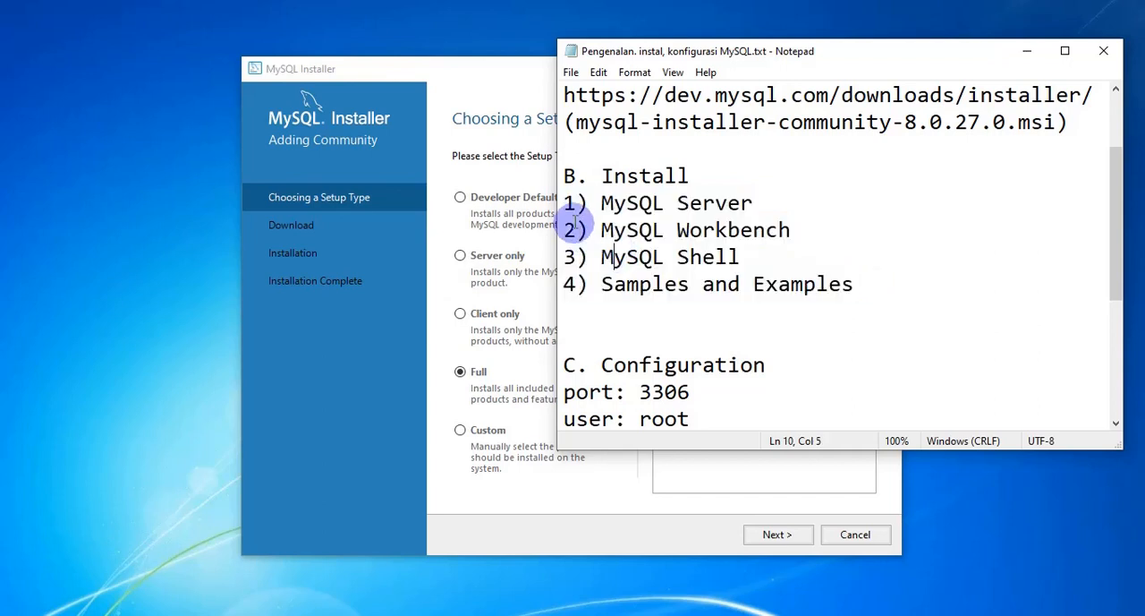
{"action": "left_click_drag", "start_coordinate": [567, 202], "coordinate": [884, 285]}
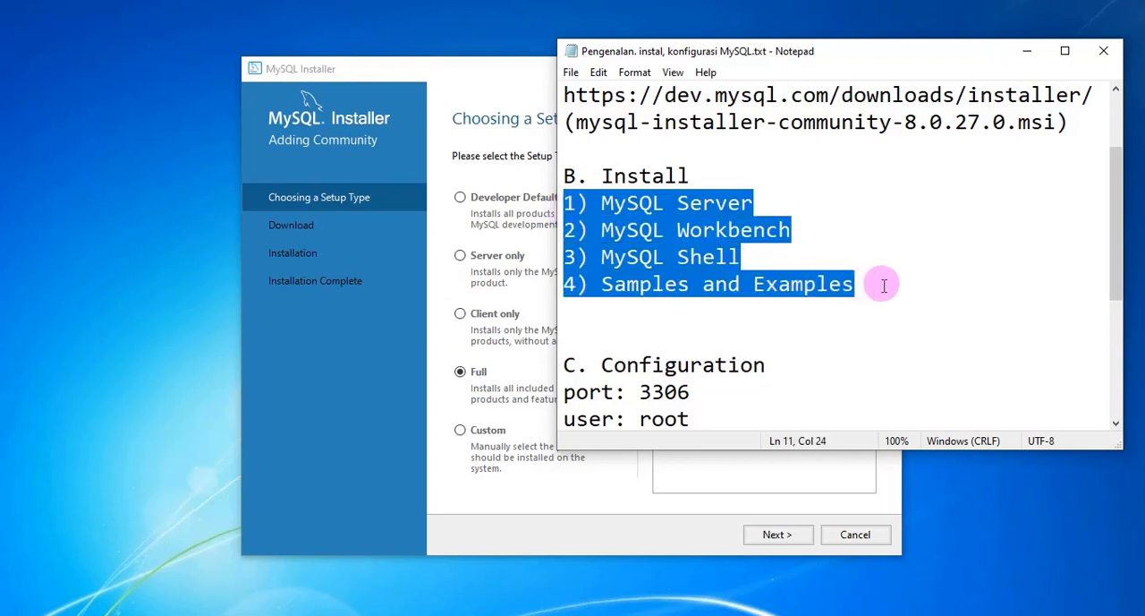
Step: Choose the Custom setup type in the installer and continue to the product selection page
{"action": "left_click", "coordinate": [483, 434]}
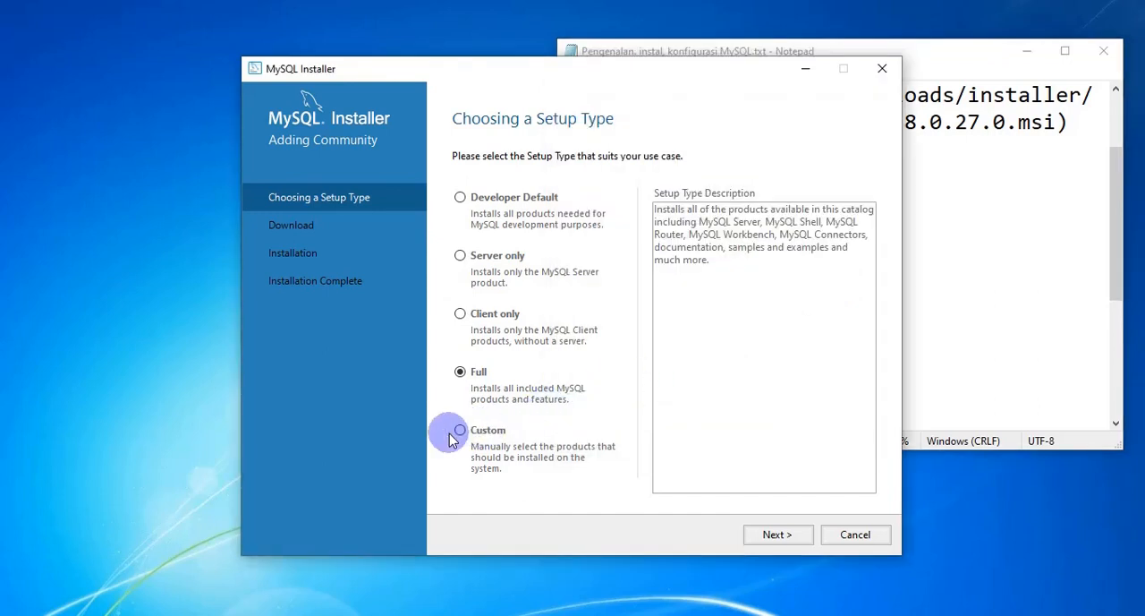
{"action": "left_click", "coordinate": [465, 430]}
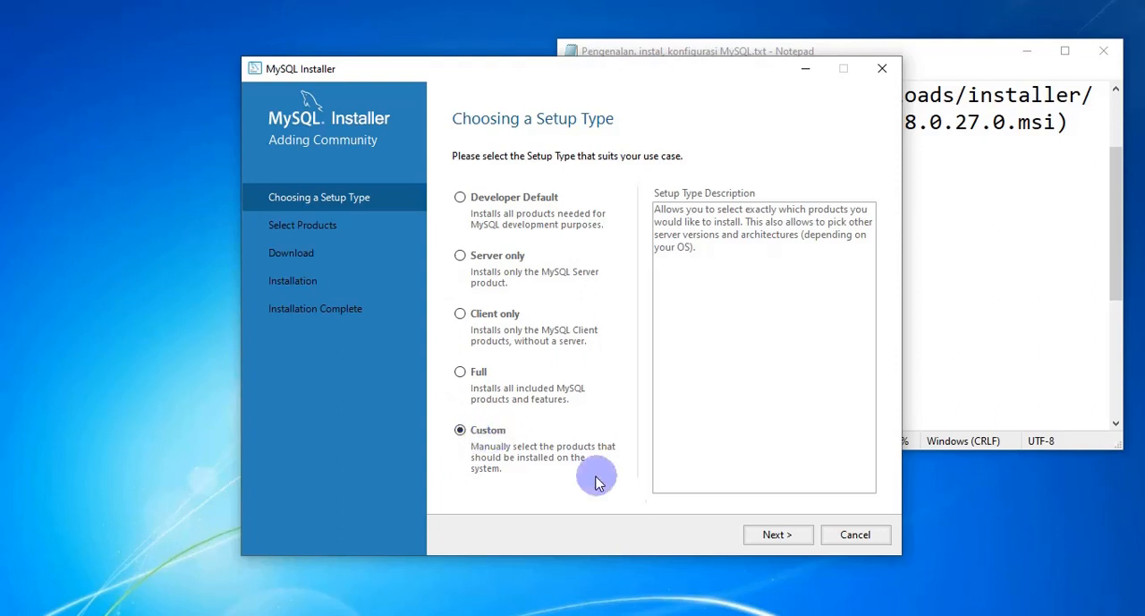
{"action": "left_click", "coordinate": [775, 539]}
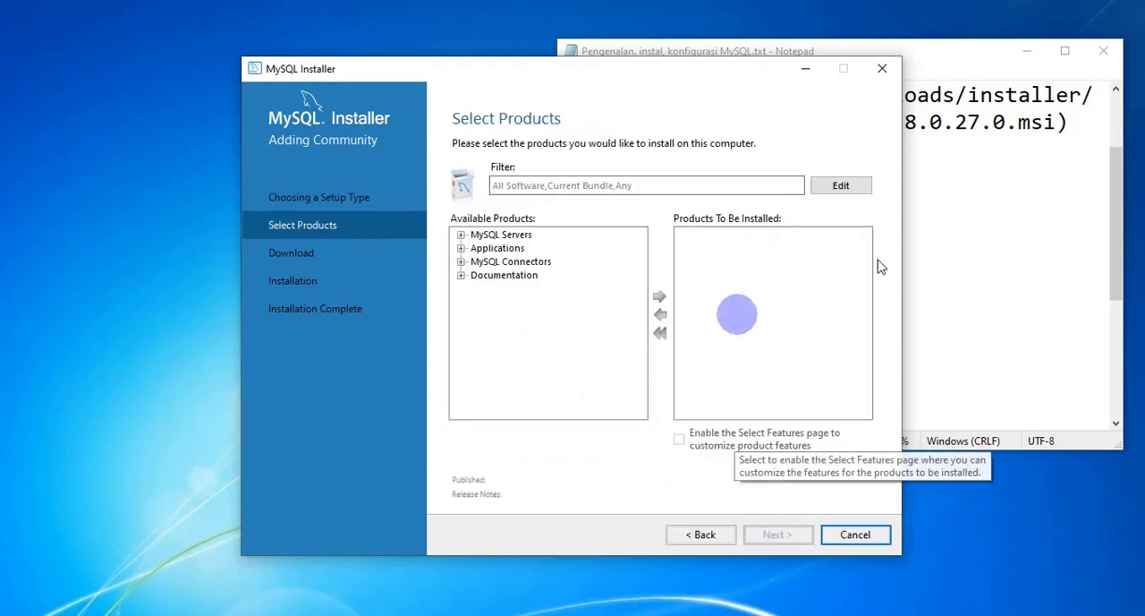
Step: Check the notes for the first product and add MySQL Server 8.0.27 - X64 to the products to be installed
{"action": "left_click", "coordinate": [956, 213]}
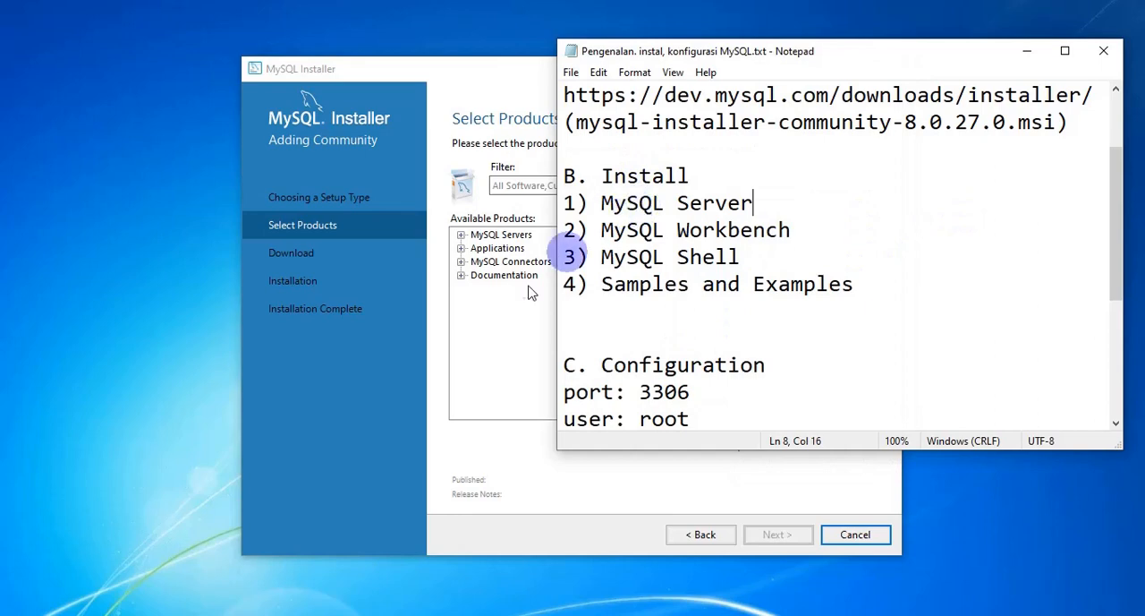
{"action": "left_click", "coordinate": [505, 317]}
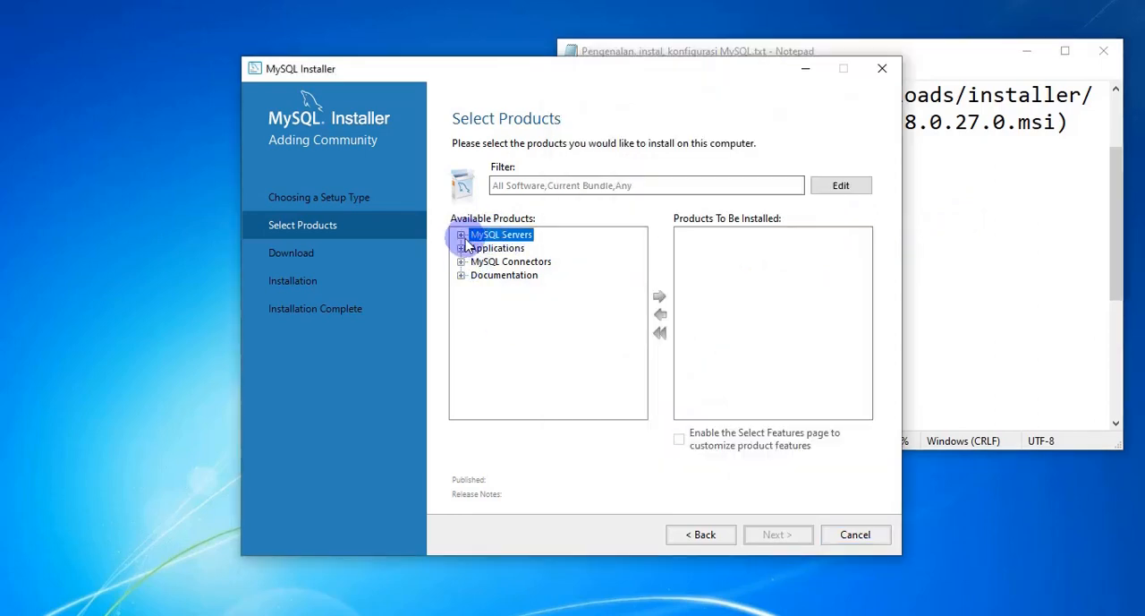
{"action": "left_click", "coordinate": [462, 235]}
{"action": "left_click", "coordinate": [477, 248]}
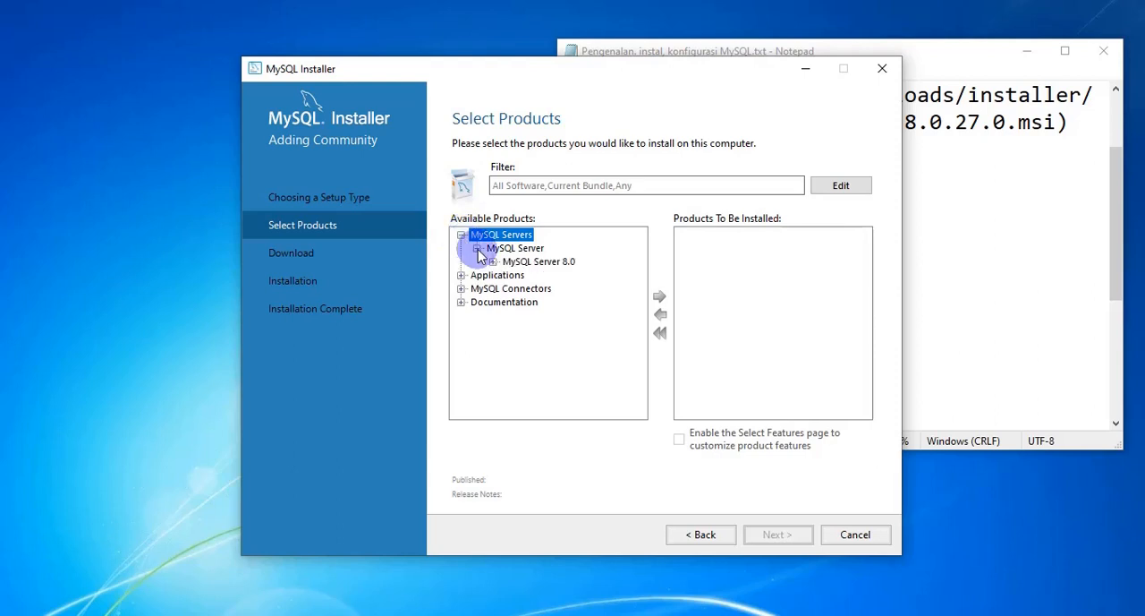
{"action": "left_click", "coordinate": [492, 262]}
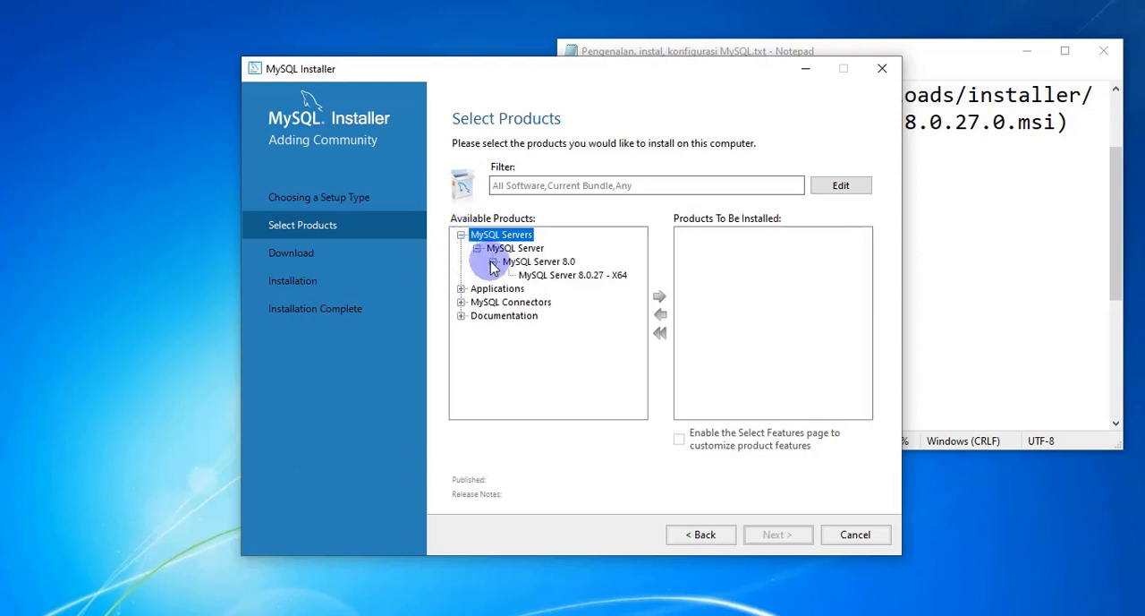
{"action": "left_click", "coordinate": [580, 274]}
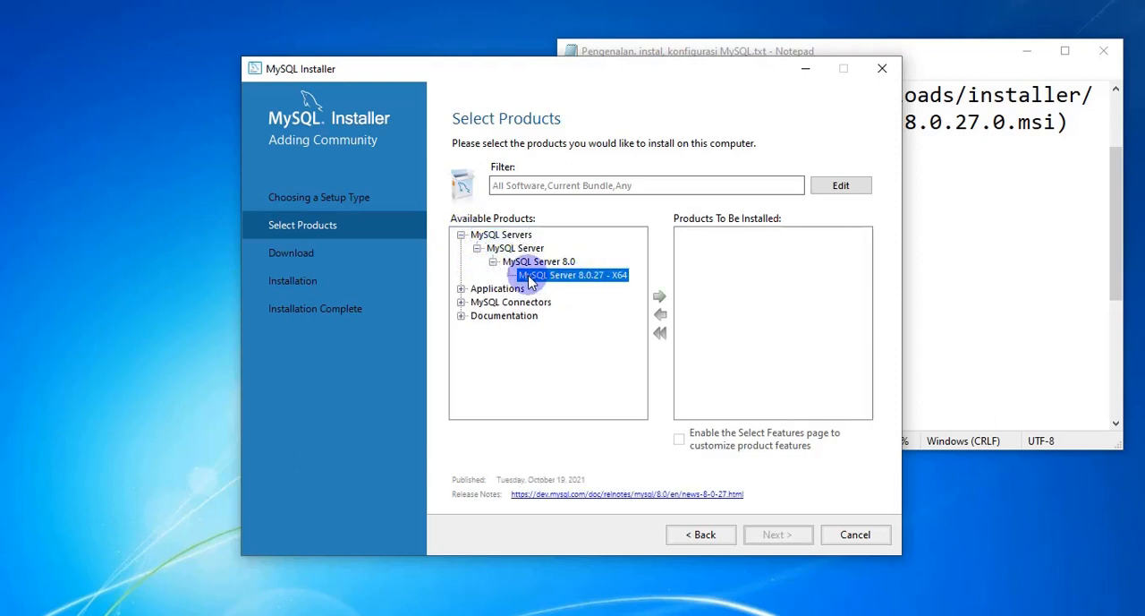
{"action": "left_click", "coordinate": [660, 299]}
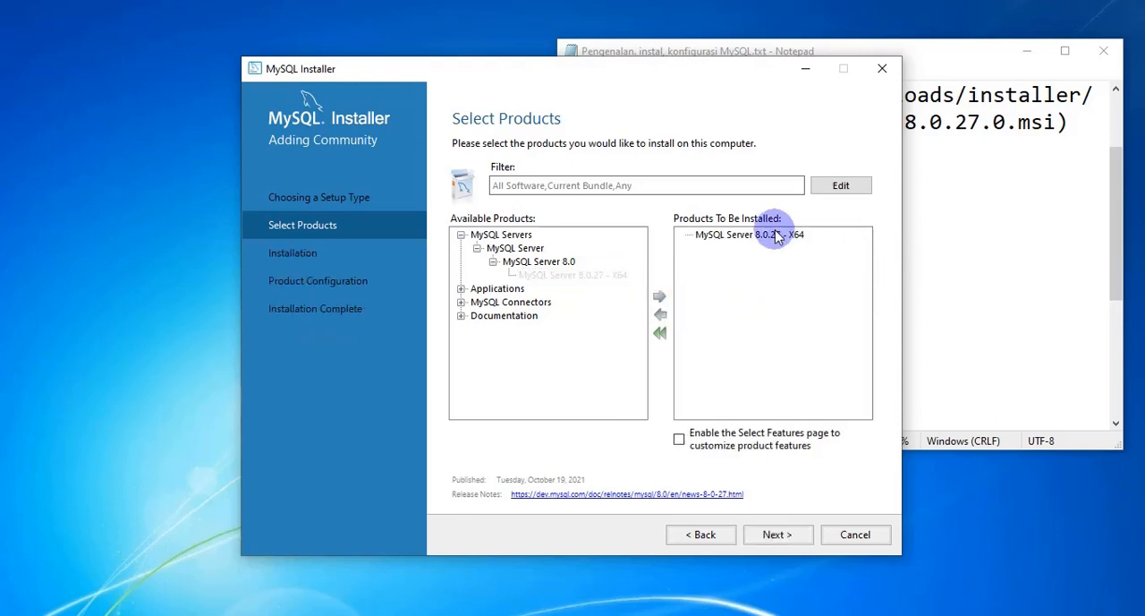
Step: Check the next product in the notes and place the installer and Notepad windows side by side
{"action": "left_click", "coordinate": [978, 224]}
{"action": "left_click", "coordinate": [456, 84]}
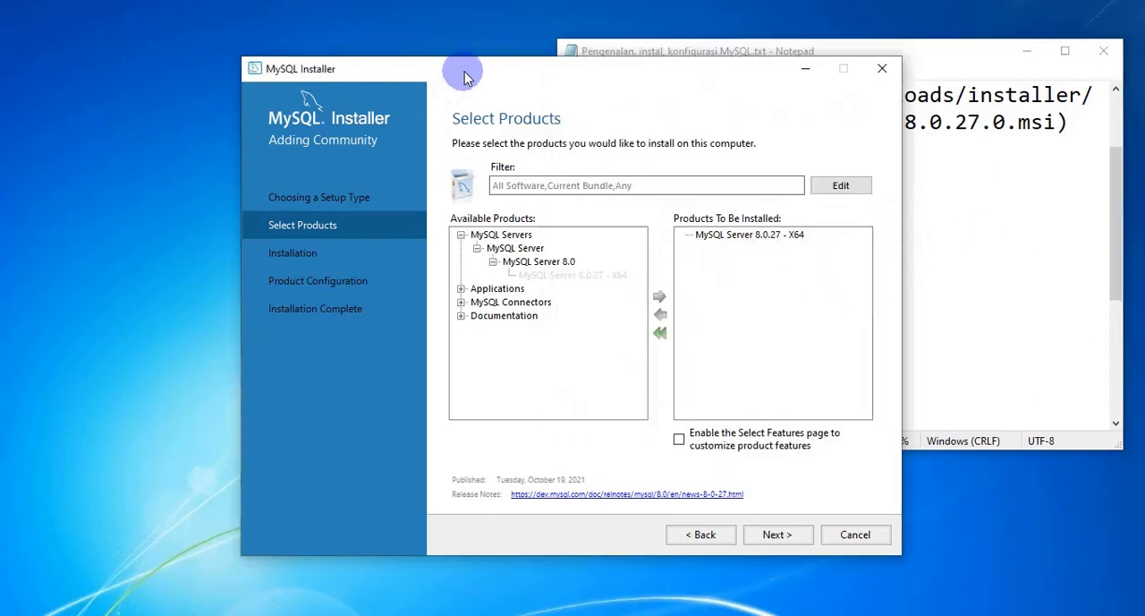
{"action": "left_click_drag", "start_coordinate": [569, 73], "coordinate": [367, 46]}
{"action": "left_click_drag", "start_coordinate": [796, 59], "coordinate": [944, 50]}
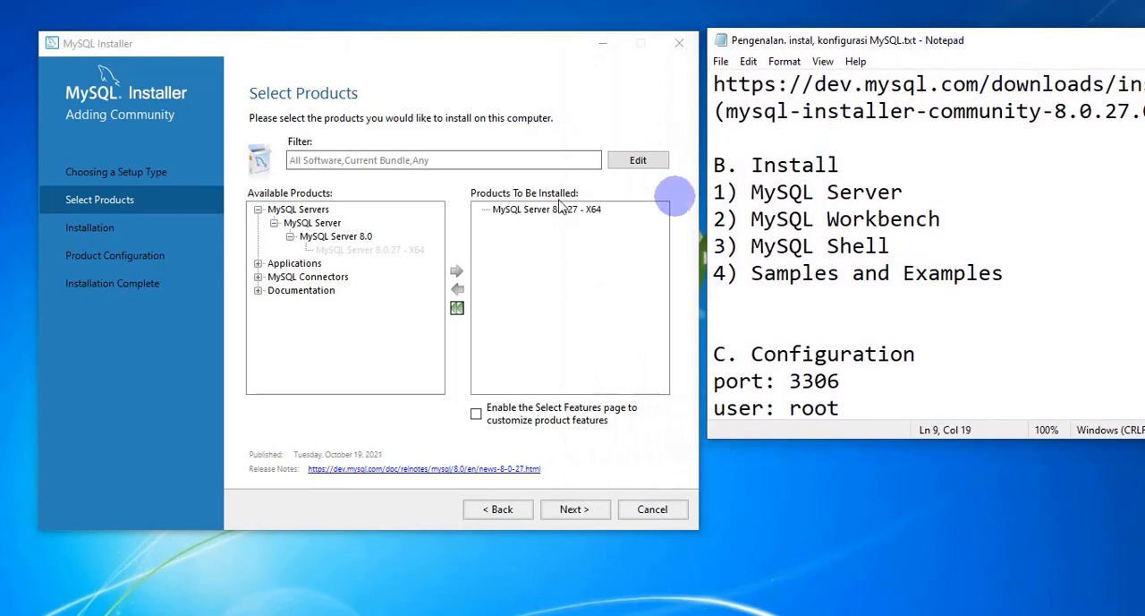
Step: Find MySQL Workbench under Applications and add MySQL Workbench 8.0.27 - X64 to the products to be installed
{"action": "left_click", "coordinate": [258, 210]}
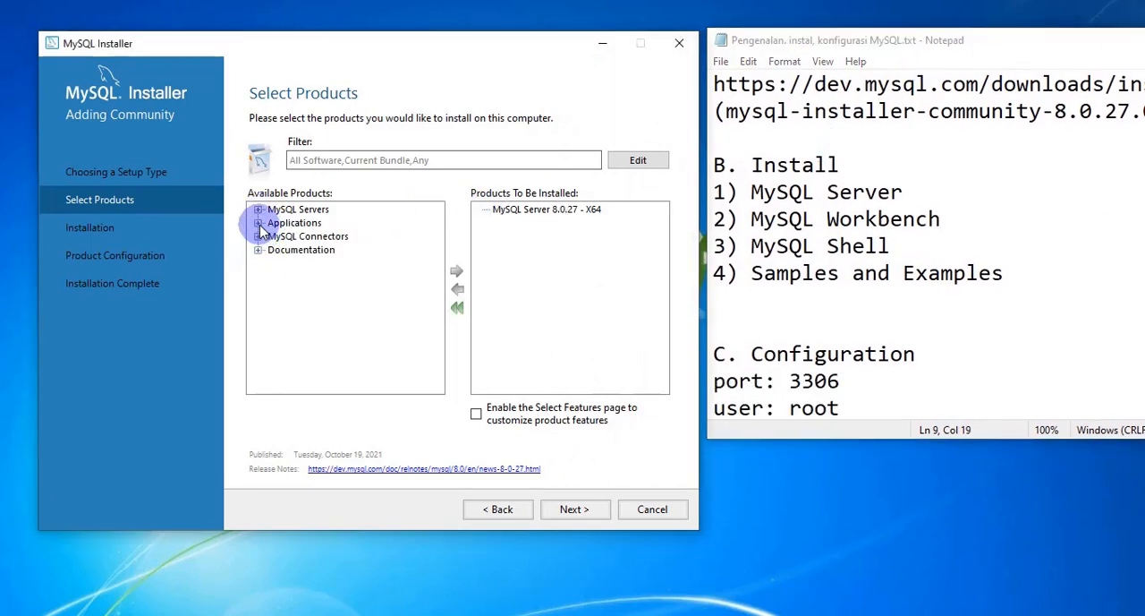
{"action": "left_click", "coordinate": [258, 222]}
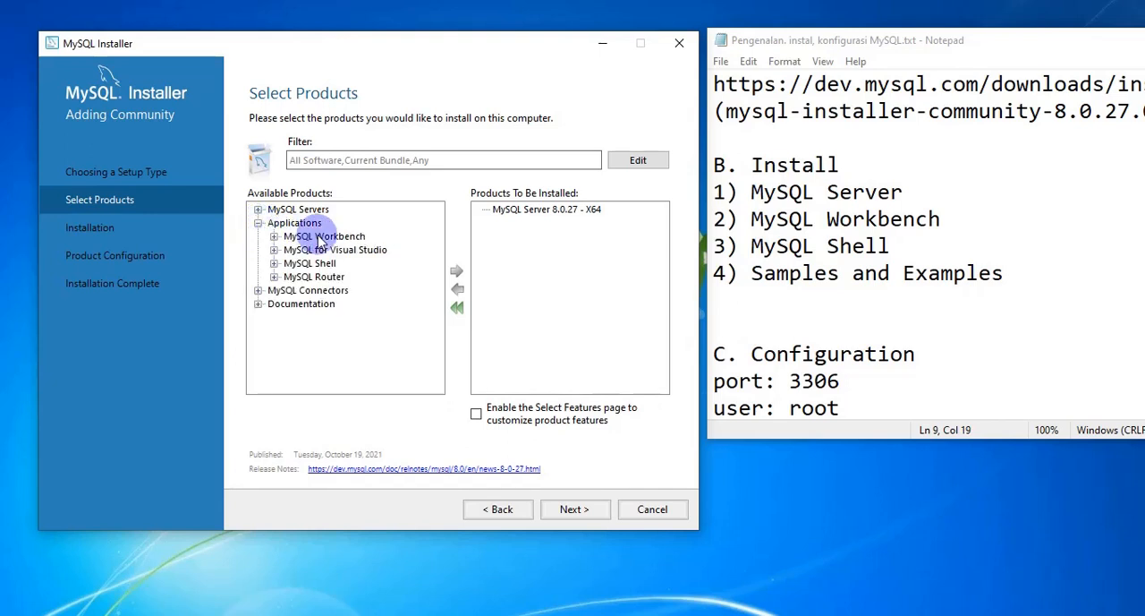
{"action": "left_click", "coordinate": [274, 236]}
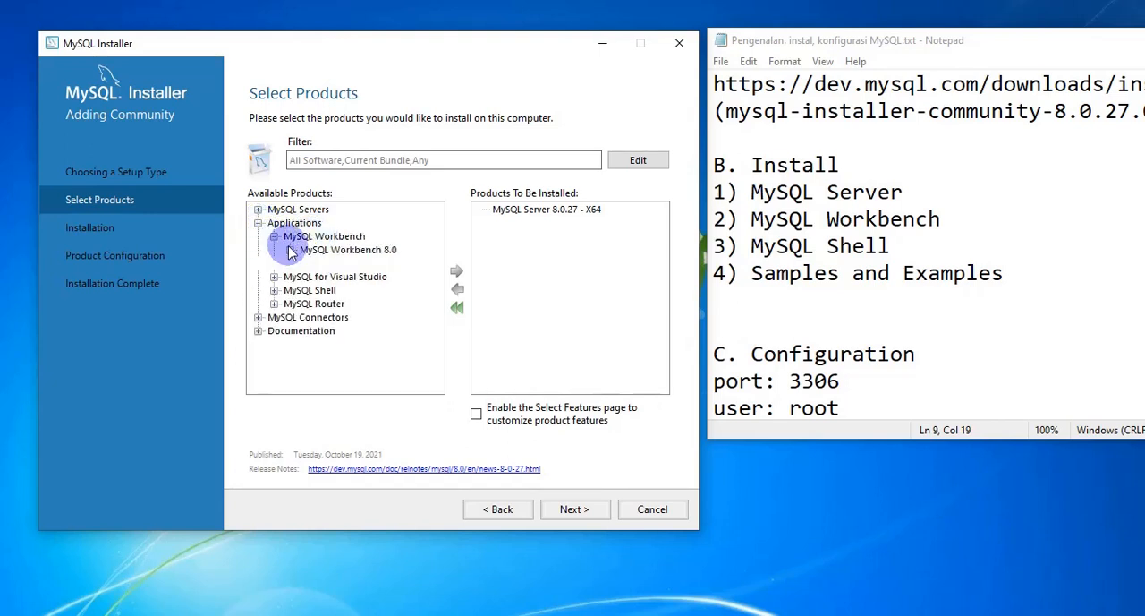
{"action": "left_click", "coordinate": [290, 250]}
{"action": "left_click", "coordinate": [387, 265]}
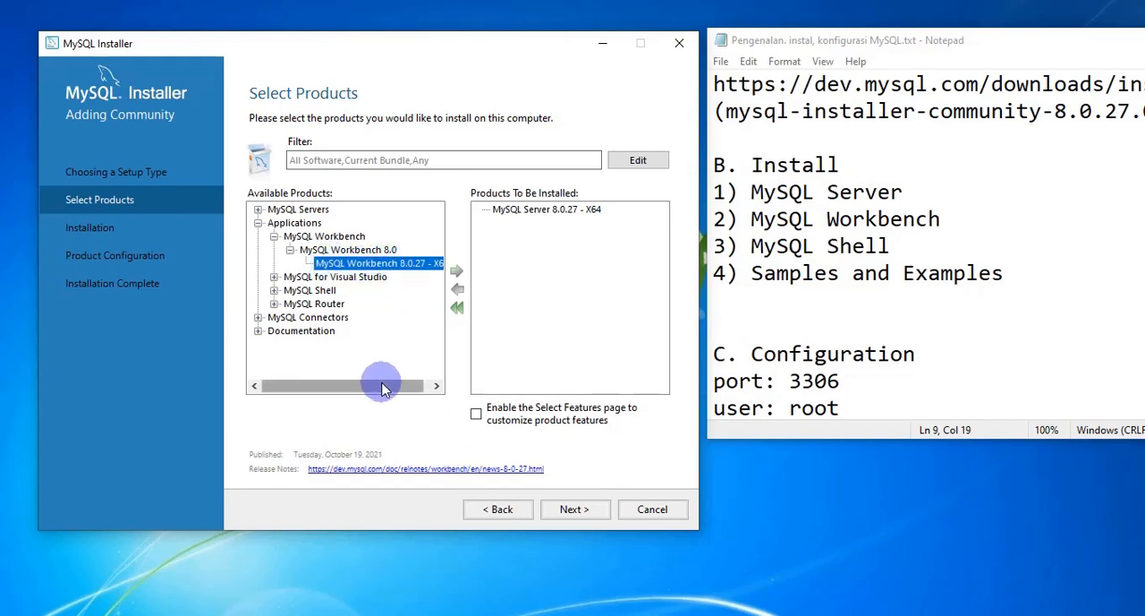
{"action": "left_click_drag", "start_coordinate": [378, 385], "coordinate": [425, 385]}
{"action": "left_click", "coordinate": [417, 263]}
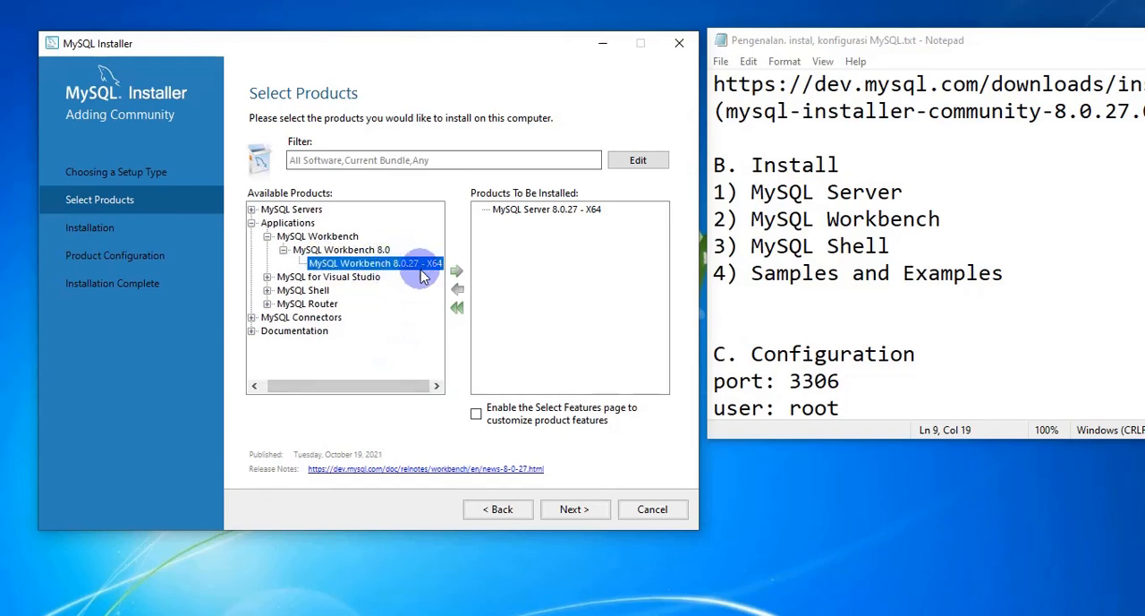
{"action": "left_click_drag", "start_coordinate": [423, 276], "coordinate": [599, 264]}
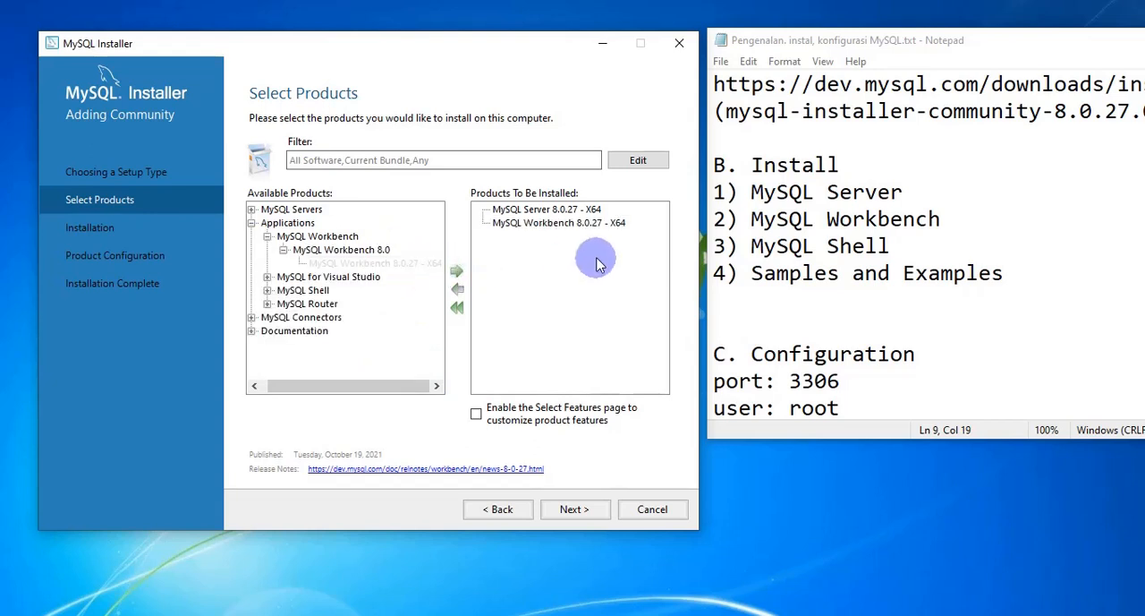
Step: Find MySQL Shell under Applications and add MySQL Shell 8.0.27 - X64 to the products to be installed
{"action": "left_click", "coordinate": [267, 237]}
{"action": "left_click", "coordinate": [292, 263]}
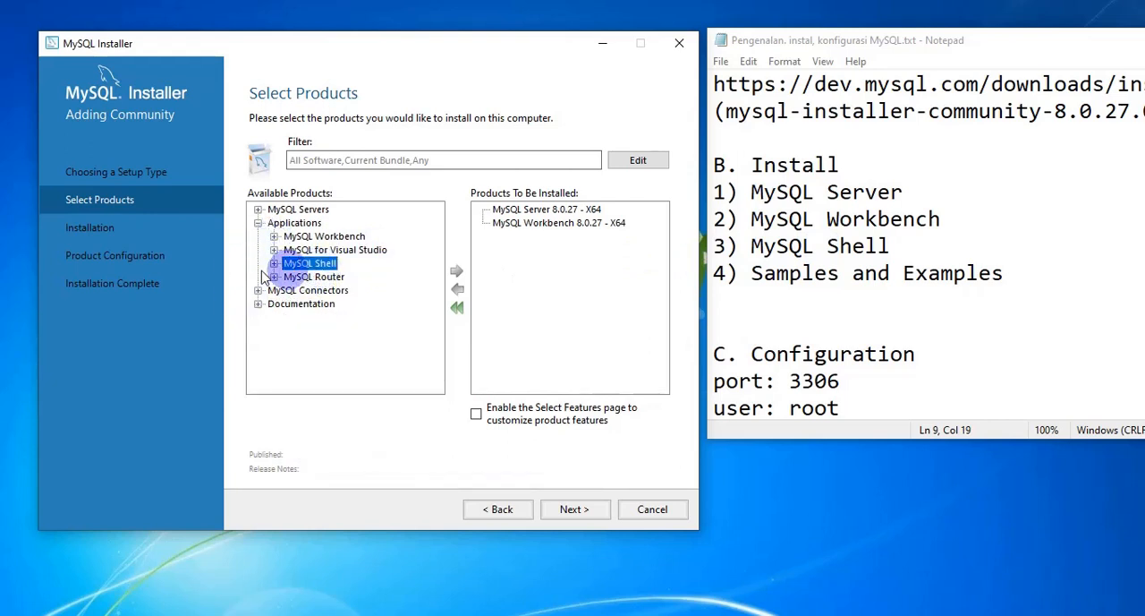
{"action": "left_click", "coordinate": [273, 263]}
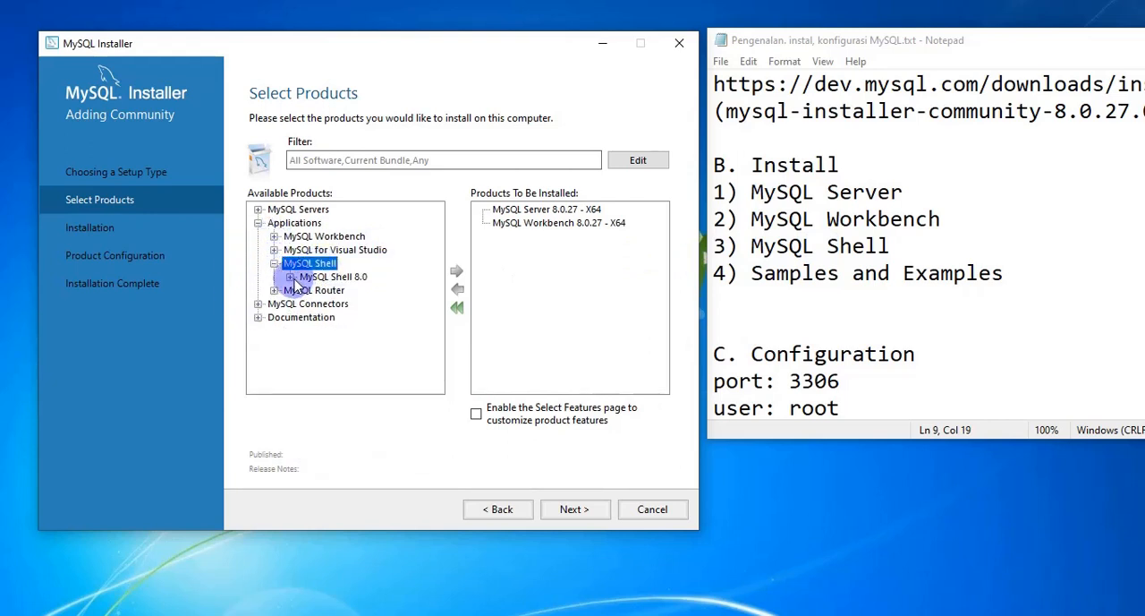
{"action": "left_click", "coordinate": [290, 277]}
{"action": "left_click", "coordinate": [367, 290]}
{"action": "left_click", "coordinate": [458, 271]}
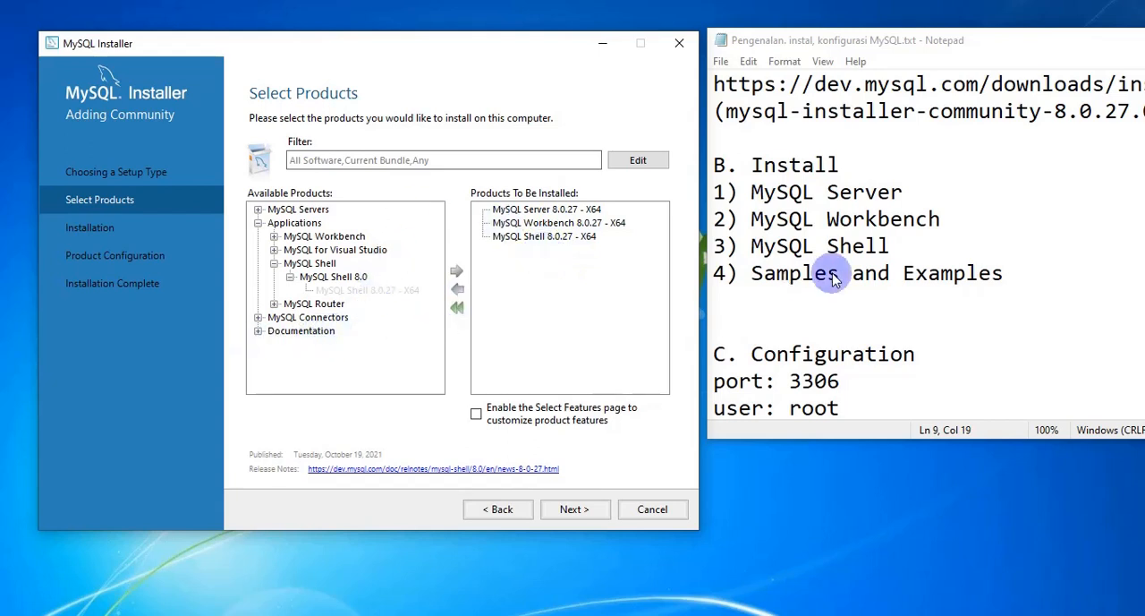
Step: Highlight Samples and Examples in the notes and add Samples and Examples 8.0.27 - X86 from Documentation to the products to be installed
{"action": "left_click_drag", "start_coordinate": [751, 279], "coordinate": [1006, 277]}
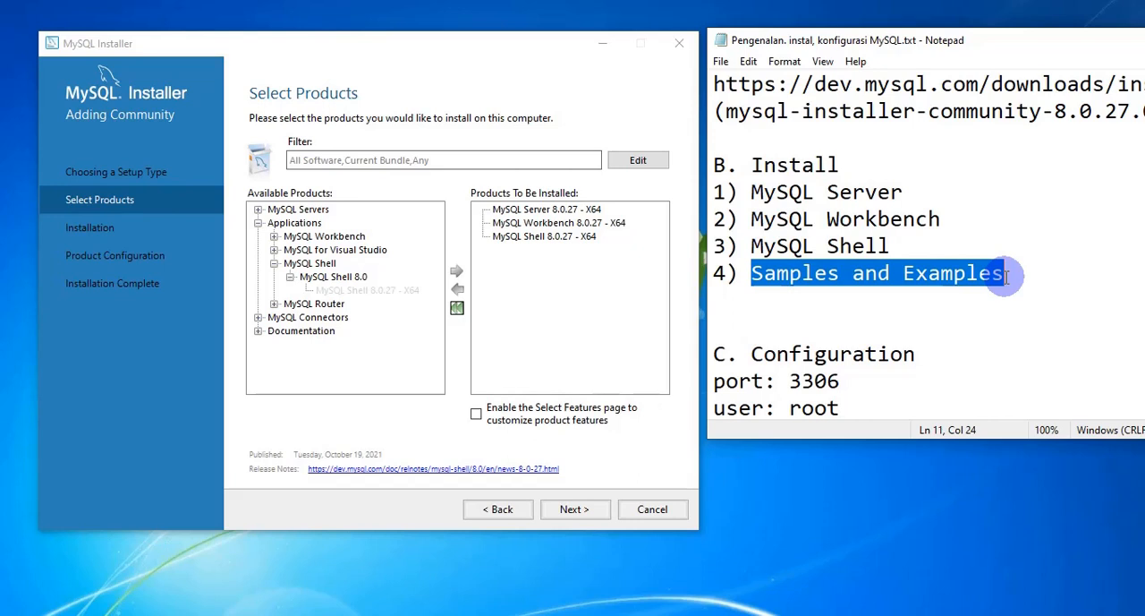
{"action": "left_click", "coordinate": [258, 331]}
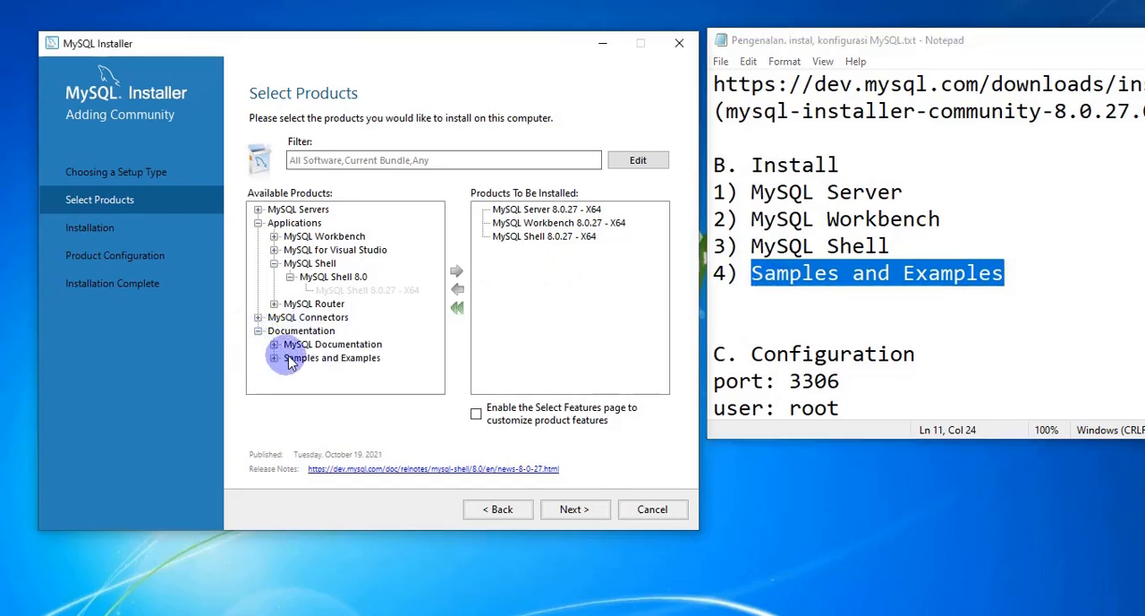
{"action": "left_click", "coordinate": [284, 357]}
{"action": "left_click", "coordinate": [274, 358]}
{"action": "left_click", "coordinate": [290, 371]}
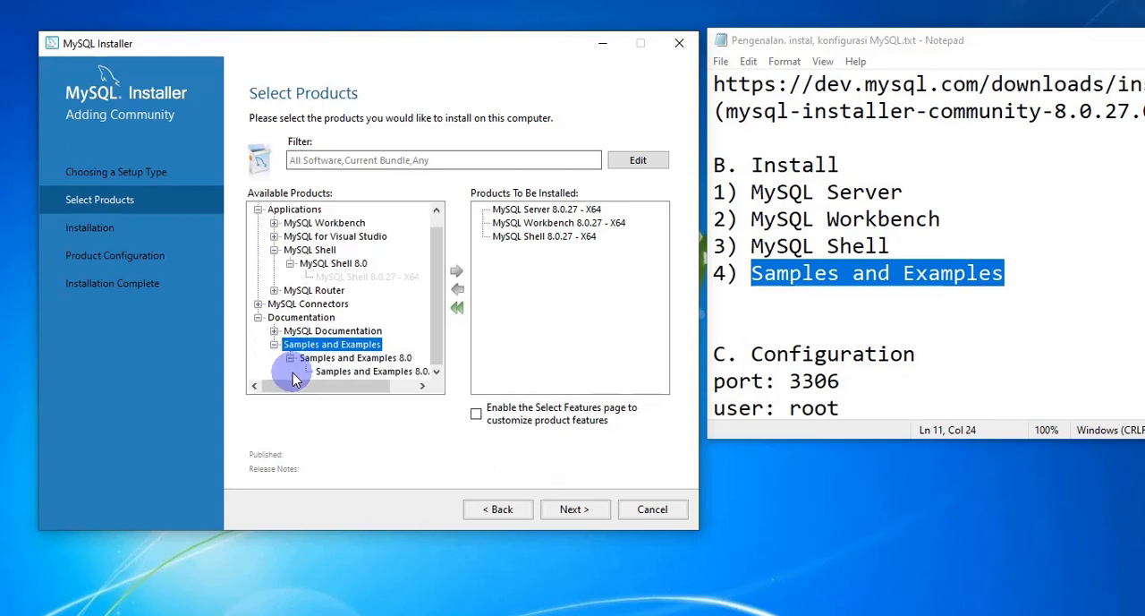
{"action": "left_click", "coordinate": [372, 371]}
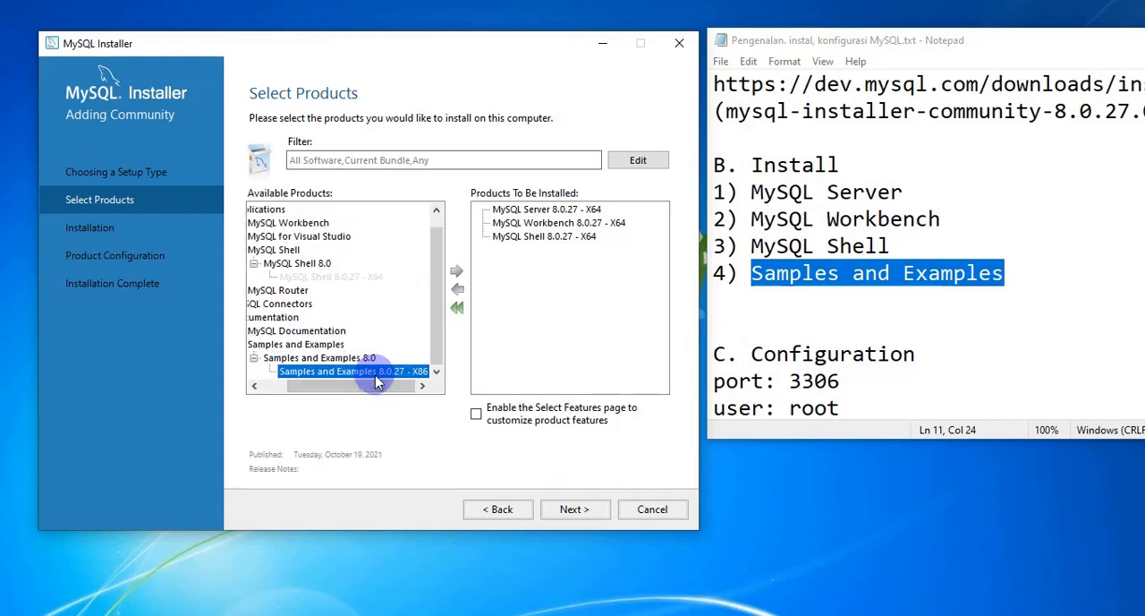
{"action": "left_click", "coordinate": [455, 271]}
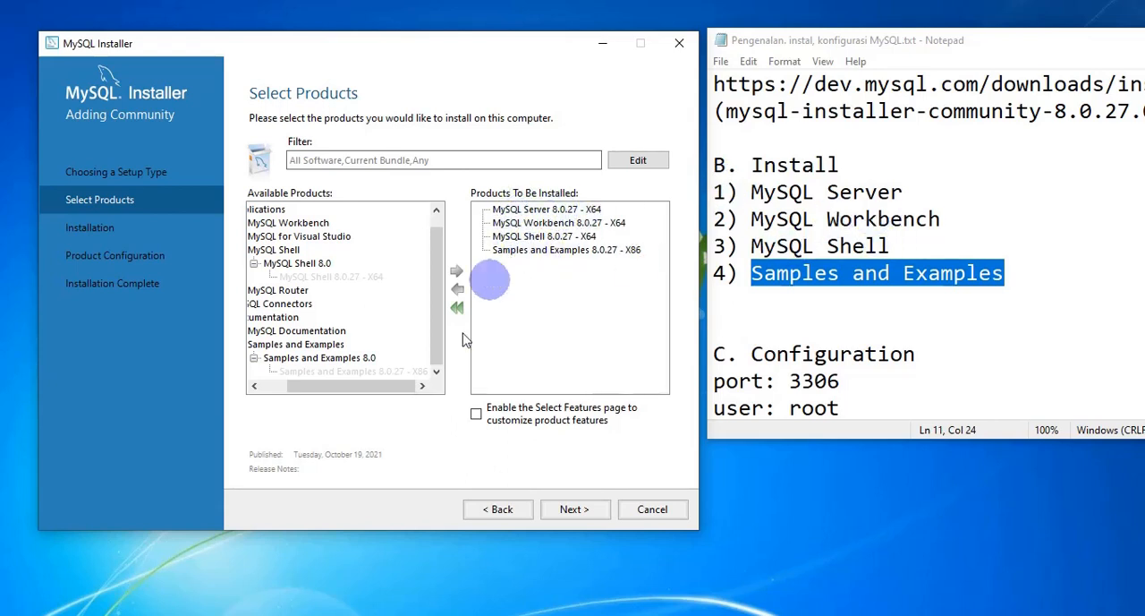
Step: Look through the connectors offered under MySQL Connectors and collapse the category again
{"action": "left_click_drag", "start_coordinate": [356, 392], "coordinate": [268, 393]}
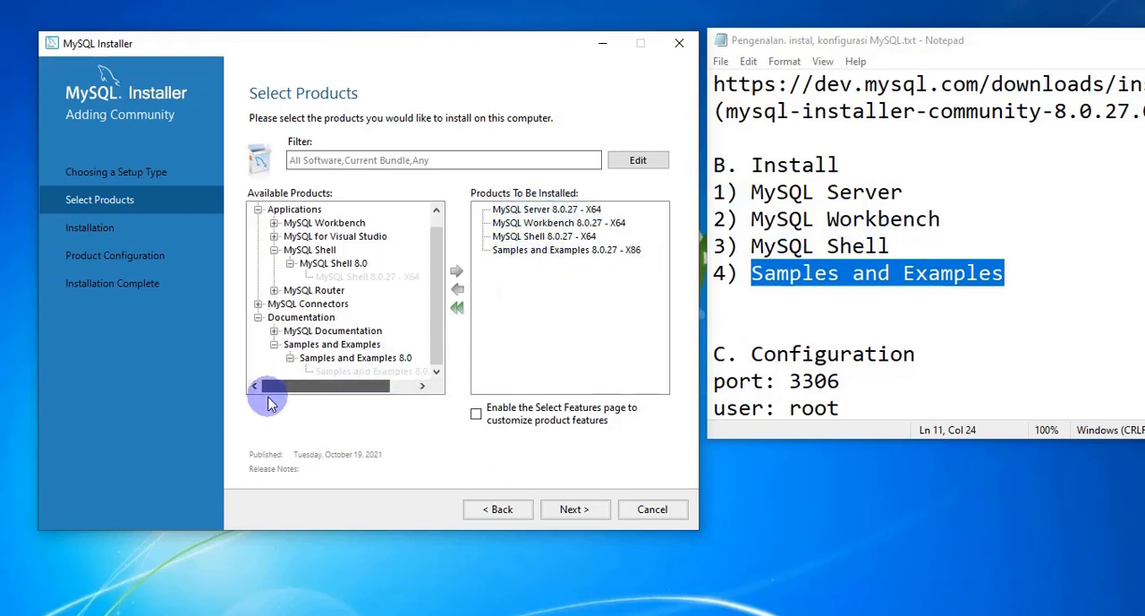
{"action": "left_click", "coordinate": [258, 305]}
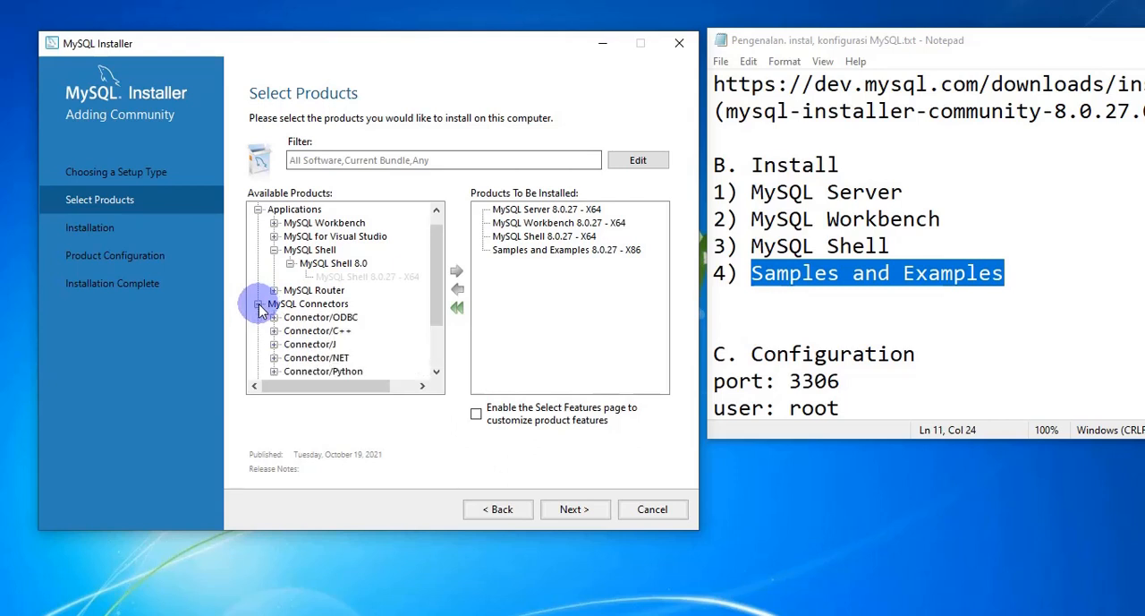
{"action": "scroll", "coordinate": [329, 369], "scroll_direction": "down", "scroll_amount": 1}
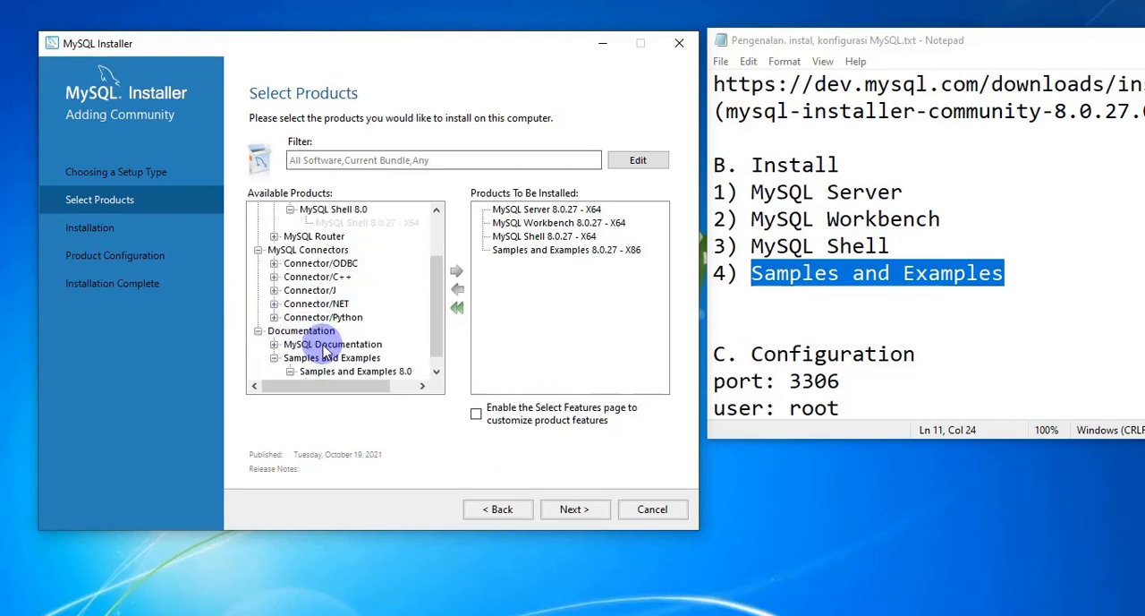
{"action": "left_click", "coordinate": [259, 251]}
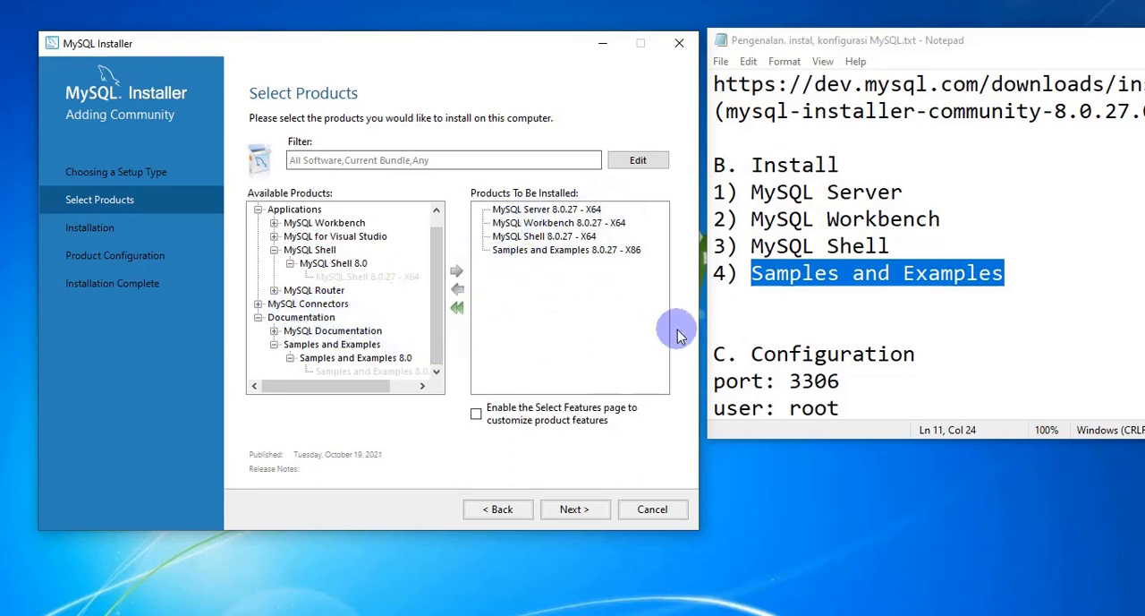
Step: Install the selected products, check the notes' Configuration section, and continue to the MySQL Server Type and Networking settings
{"action": "left_click", "coordinate": [586, 517]}
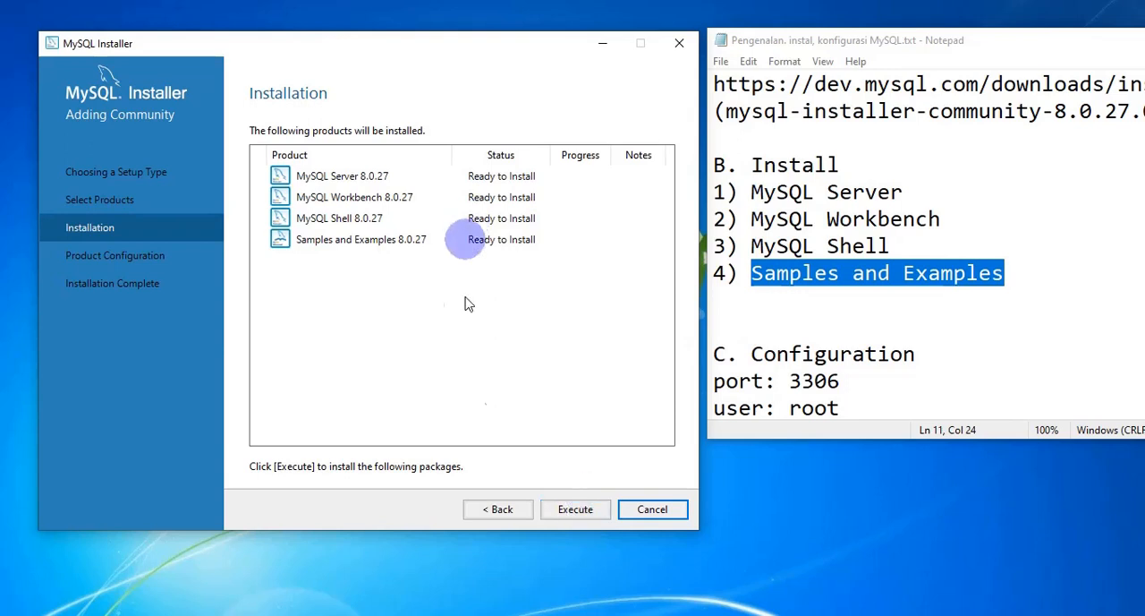
{"action": "left_click", "coordinate": [573, 509]}
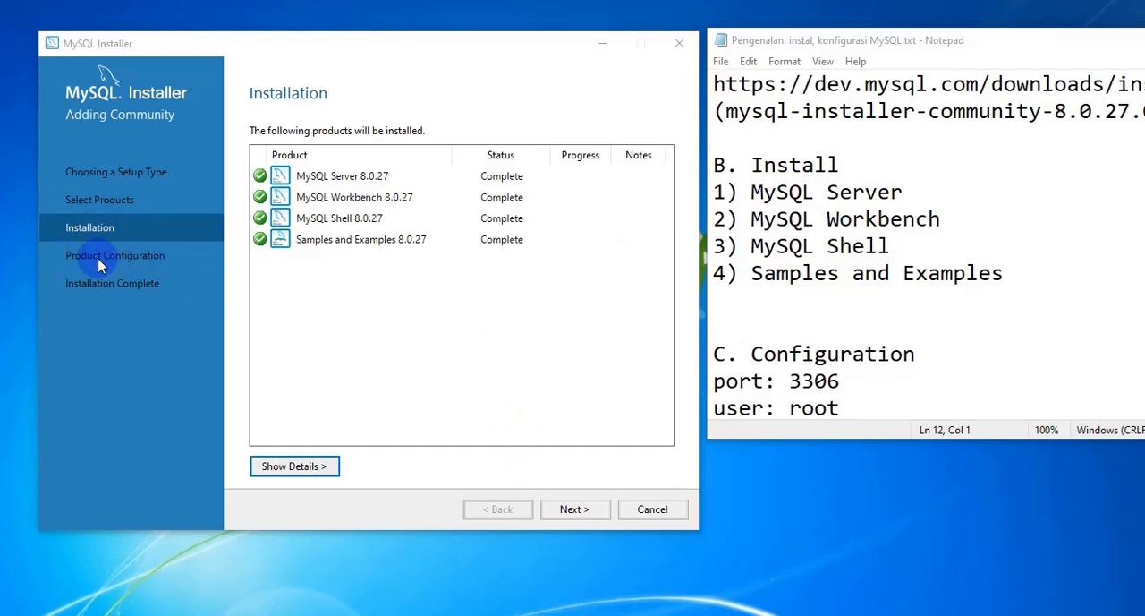
{"action": "scroll", "coordinate": [774, 317], "scroll_direction": "down", "scroll_amount": 2}
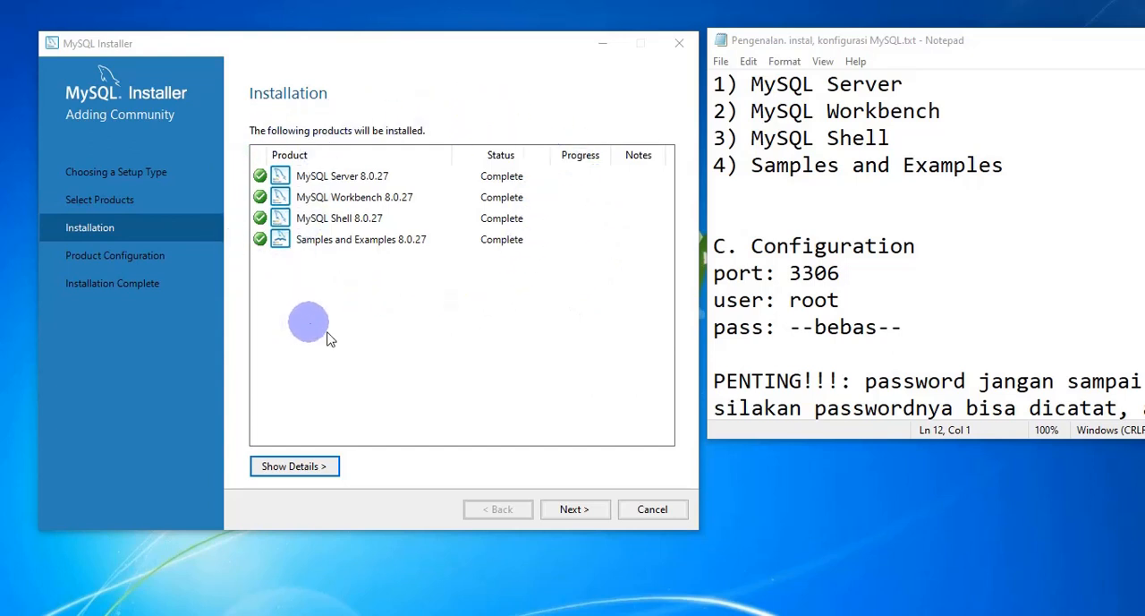
{"action": "left_click", "coordinate": [578, 507]}
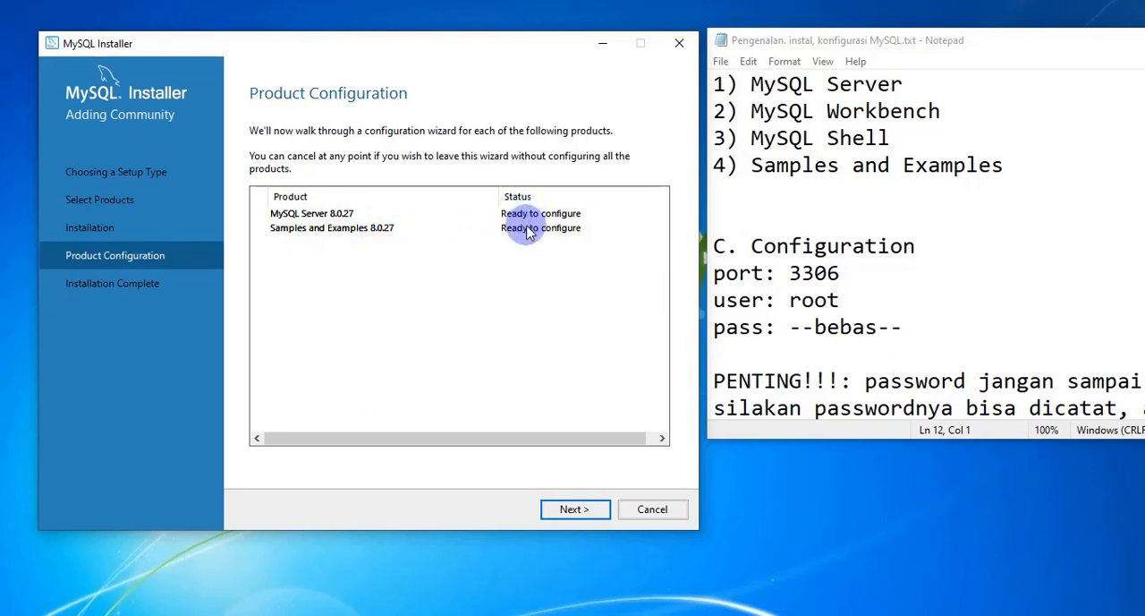
{"action": "left_click", "coordinate": [573, 509]}
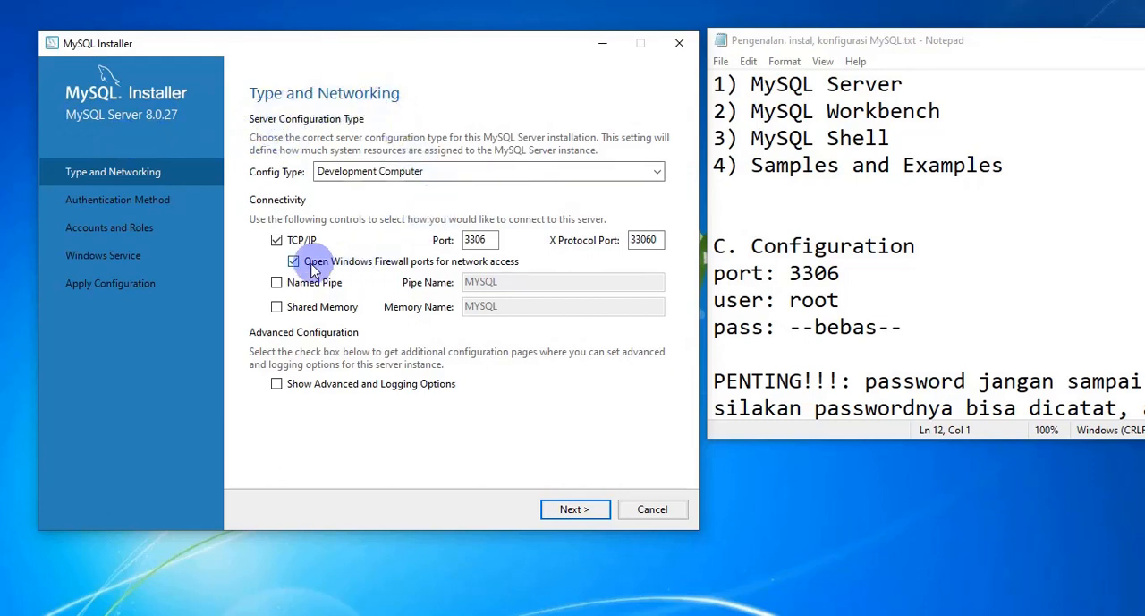
Step: Check the port in the notes, keep port 3306 and strong password encryption, and continue to Accounts and Roles
{"action": "left_click_drag", "start_coordinate": [791, 274], "coordinate": [850, 274]}
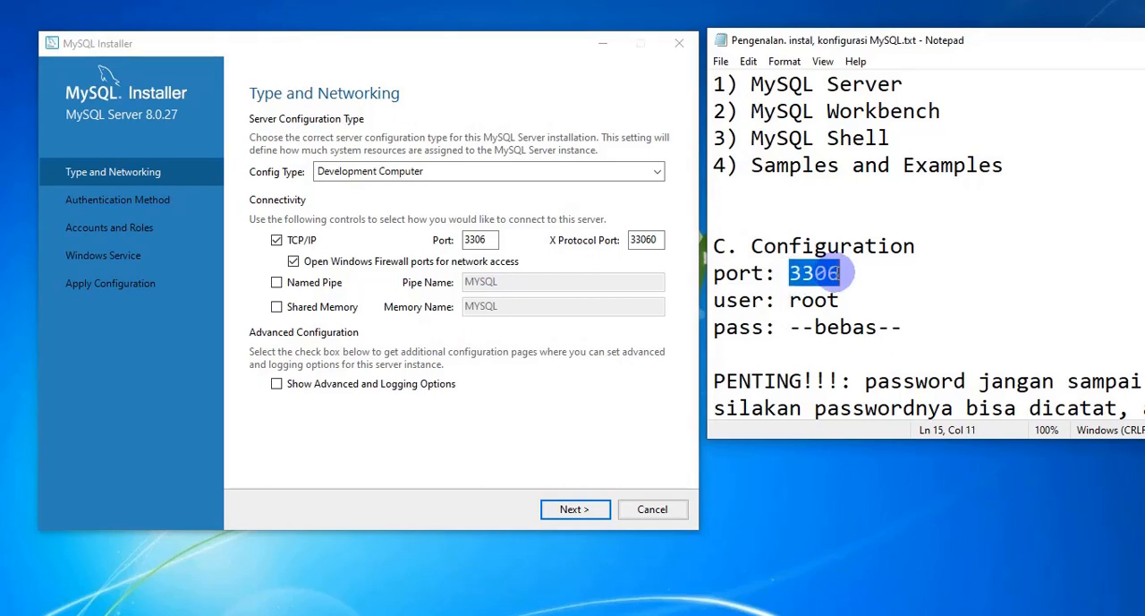
{"action": "left_click_drag", "start_coordinate": [491, 240], "coordinate": [453, 244]}
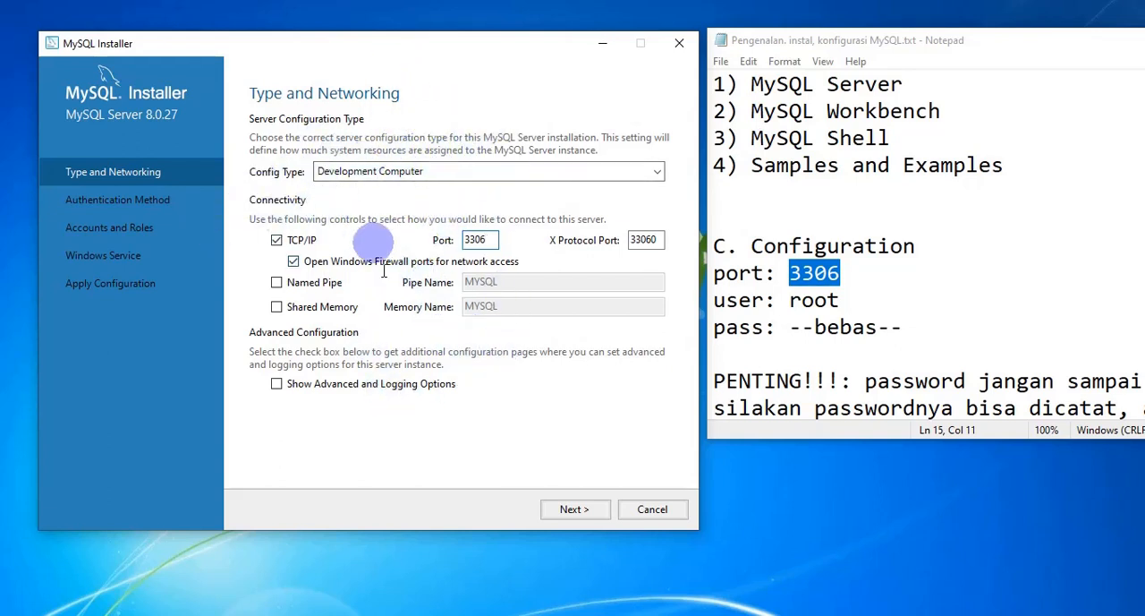
{"action": "left_click", "coordinate": [484, 242]}
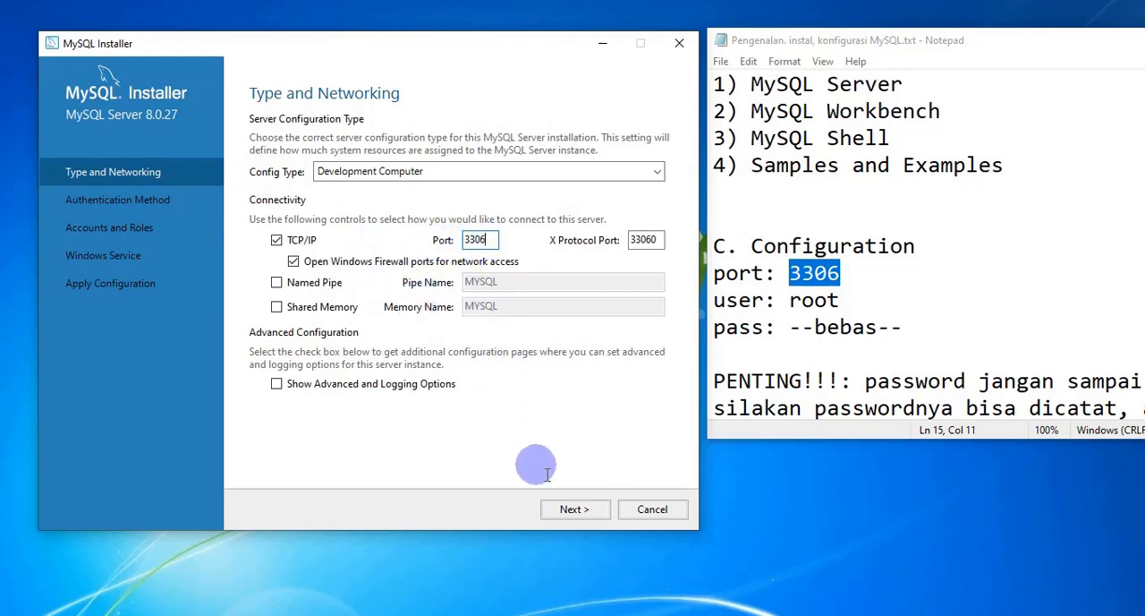
{"action": "left_click", "coordinate": [571, 507]}
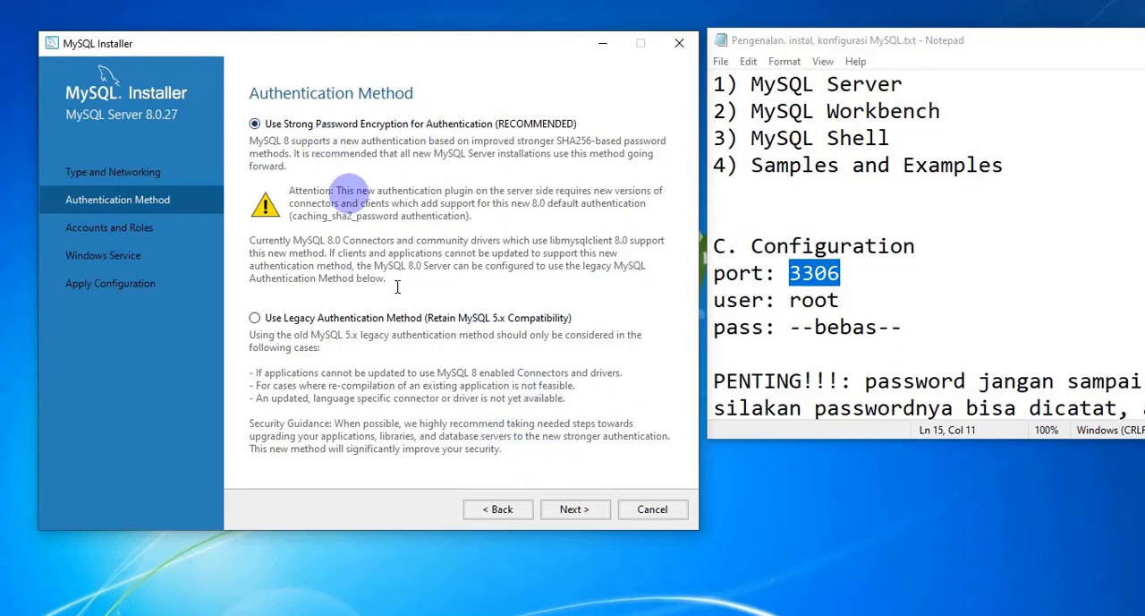
{"action": "left_click", "coordinate": [575, 509]}
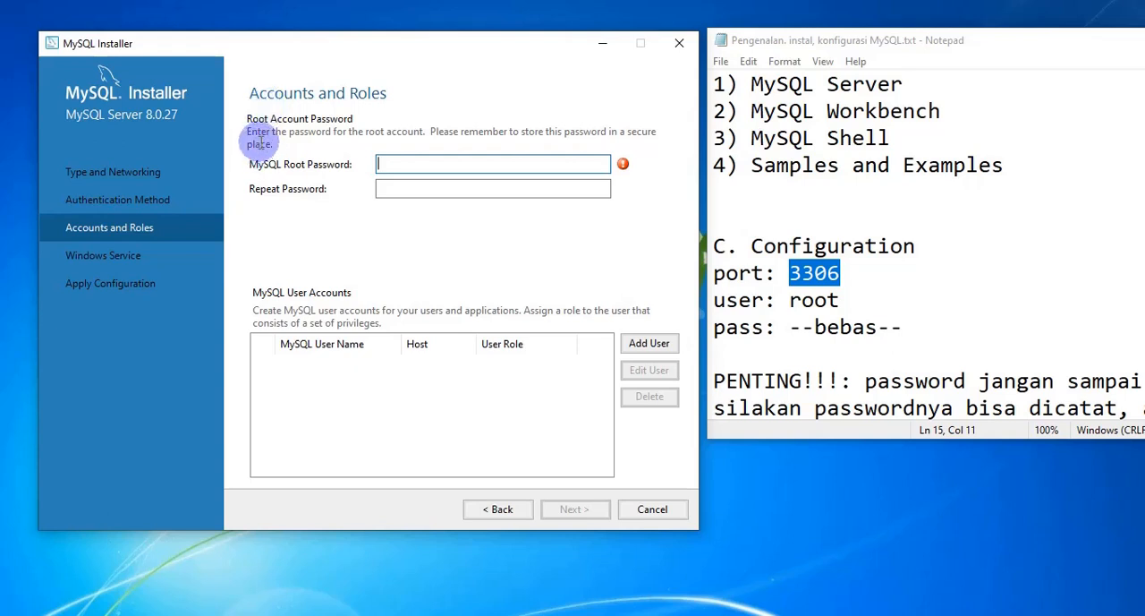
Step: Highlight the user name root in the notes and place the cursor in the MySQL Root Password field
{"action": "double_click", "coordinate": [793, 303]}
{"action": "left_click", "coordinate": [787, 300]}
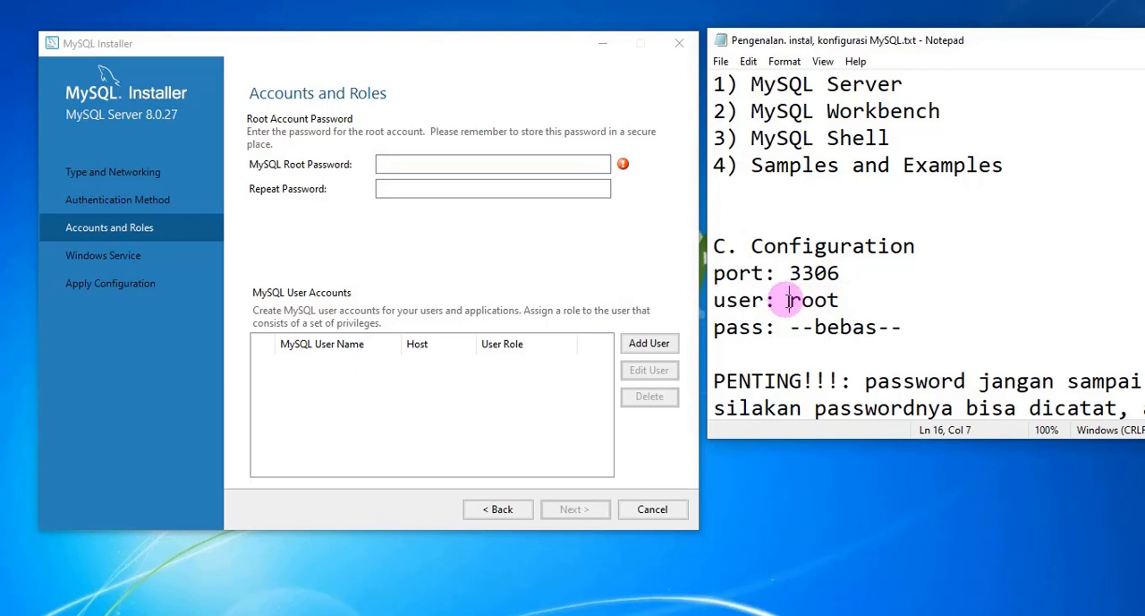
{"action": "left_click_drag", "start_coordinate": [788, 301], "coordinate": [840, 301]}
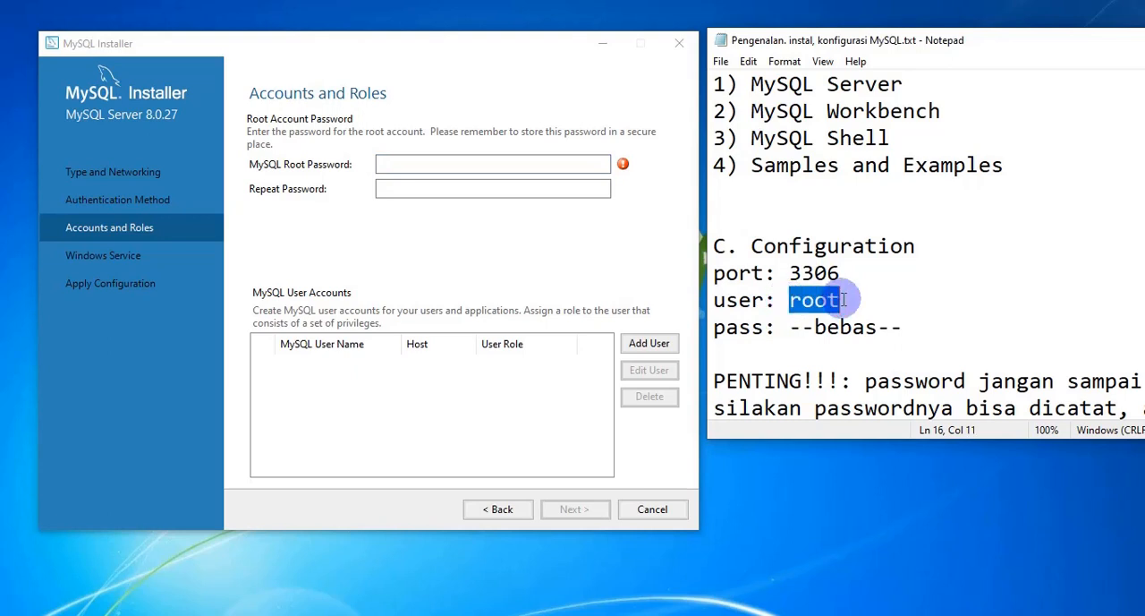
{"action": "left_click", "coordinate": [387, 164]}
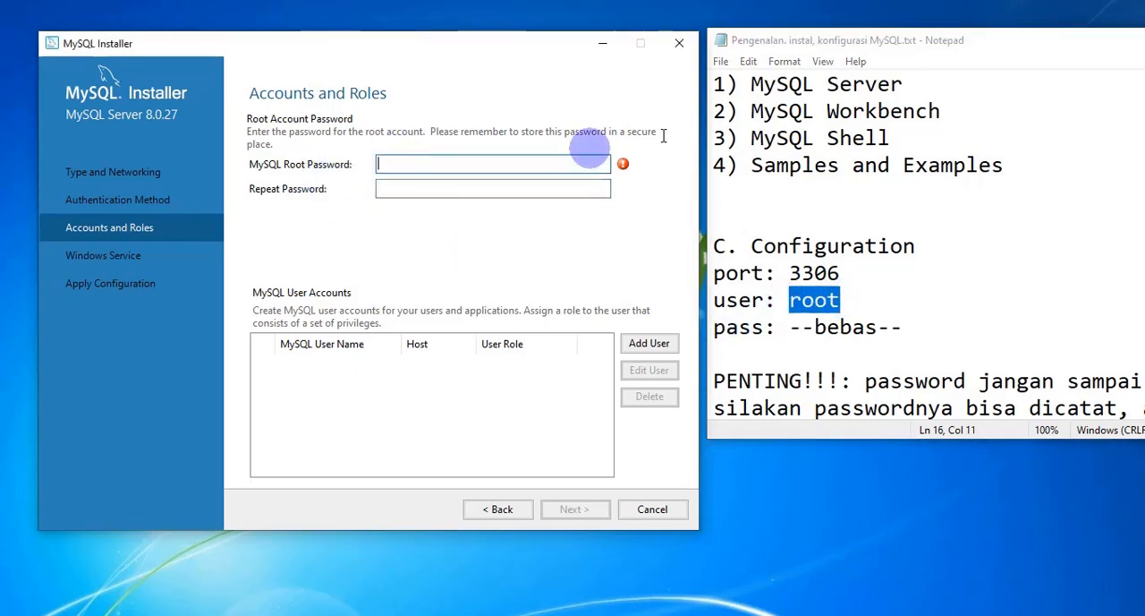
Step: Reposition the Notepad window and highlight the notes' advice on choosing, recording and remembering the password
{"action": "left_click_drag", "start_coordinate": [1015, 39], "coordinate": [995, 52]}
{"action": "scroll", "coordinate": [993, 166], "scroll_direction": "up", "scroll_amount": 1}
{"action": "scroll", "coordinate": [826, 295], "scroll_direction": "down", "scroll_amount": 3}
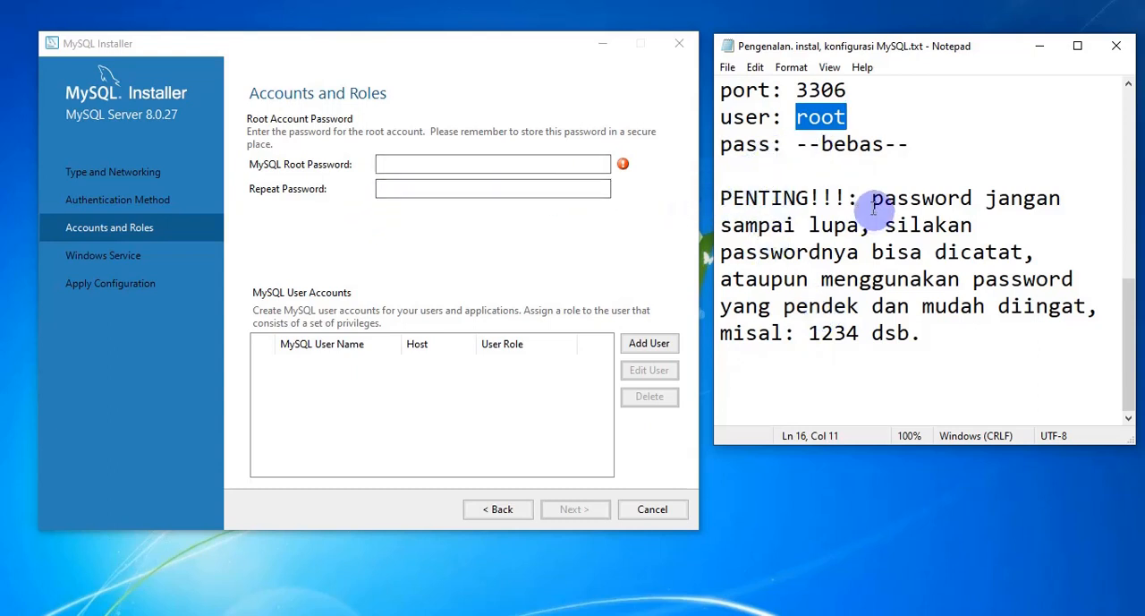
{"action": "left_click_drag", "start_coordinate": [719, 198], "coordinate": [861, 226]}
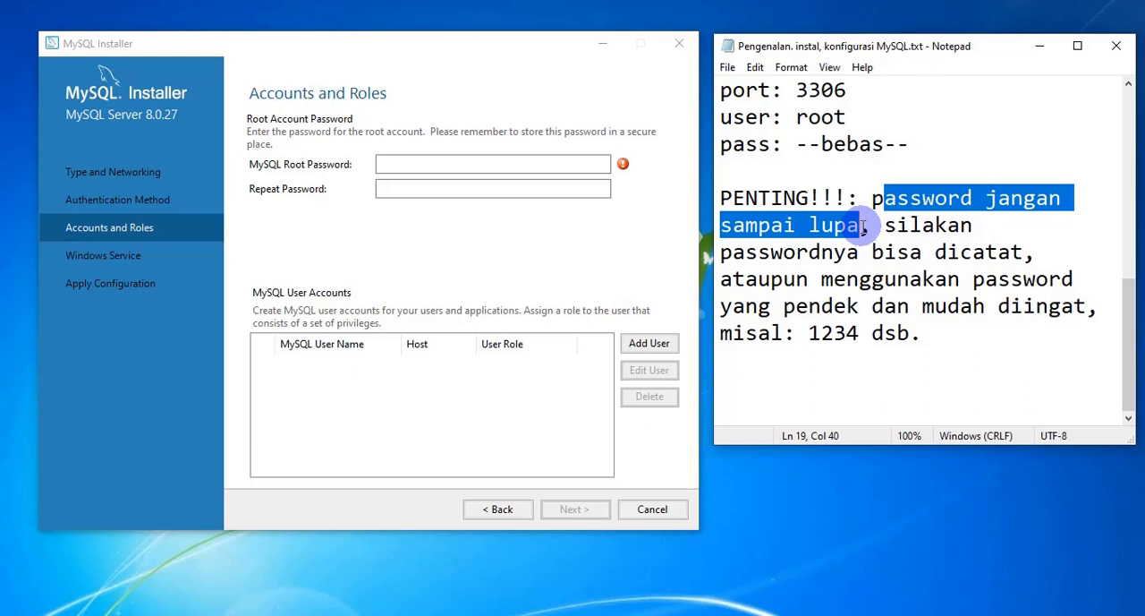
{"action": "left_click_drag", "start_coordinate": [874, 198], "coordinate": [1022, 248]}
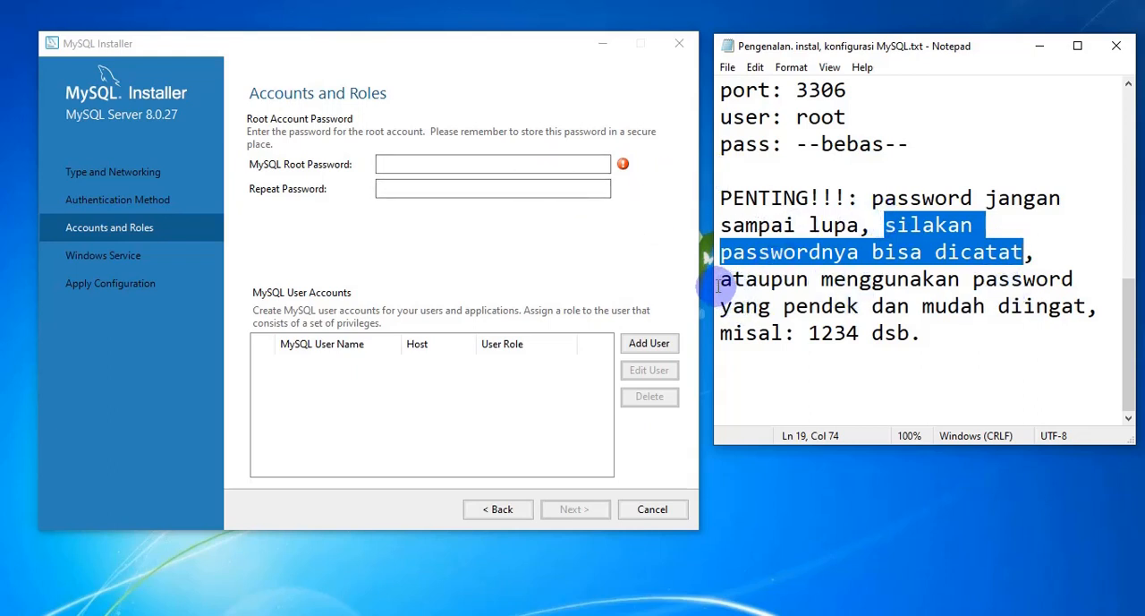
{"action": "left_click_drag", "start_coordinate": [721, 279], "coordinate": [1026, 280]}
{"action": "left_click_drag", "start_coordinate": [758, 306], "coordinate": [1049, 306]}
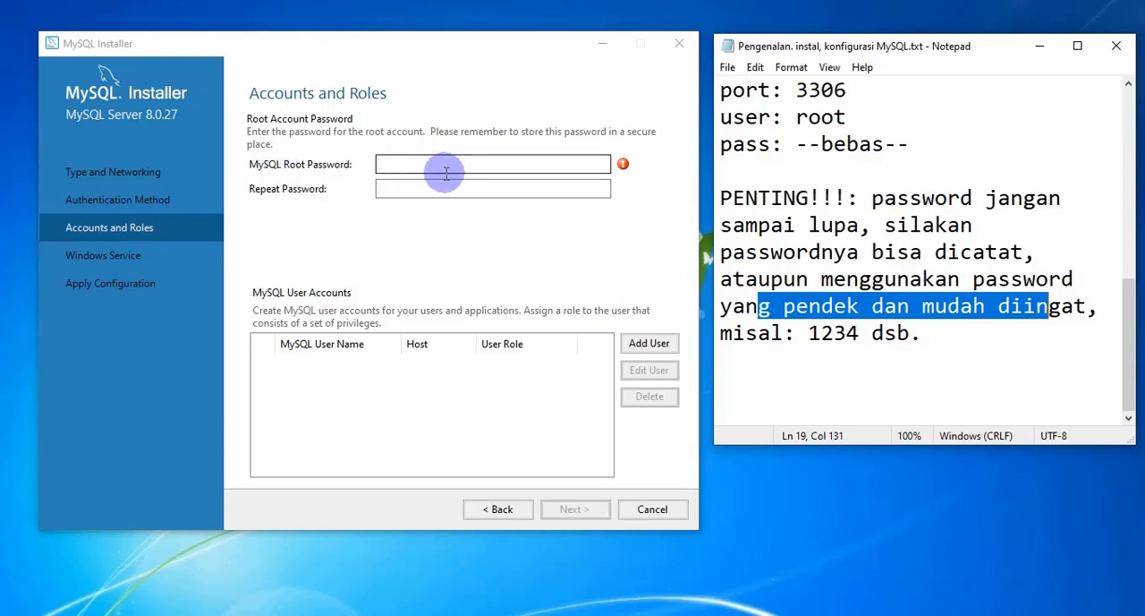
Step: Enter and repeat the MySQL root account password, and highlight the password entry in the notes' Configuration section
{"action": "left_click", "coordinate": [417, 164]}
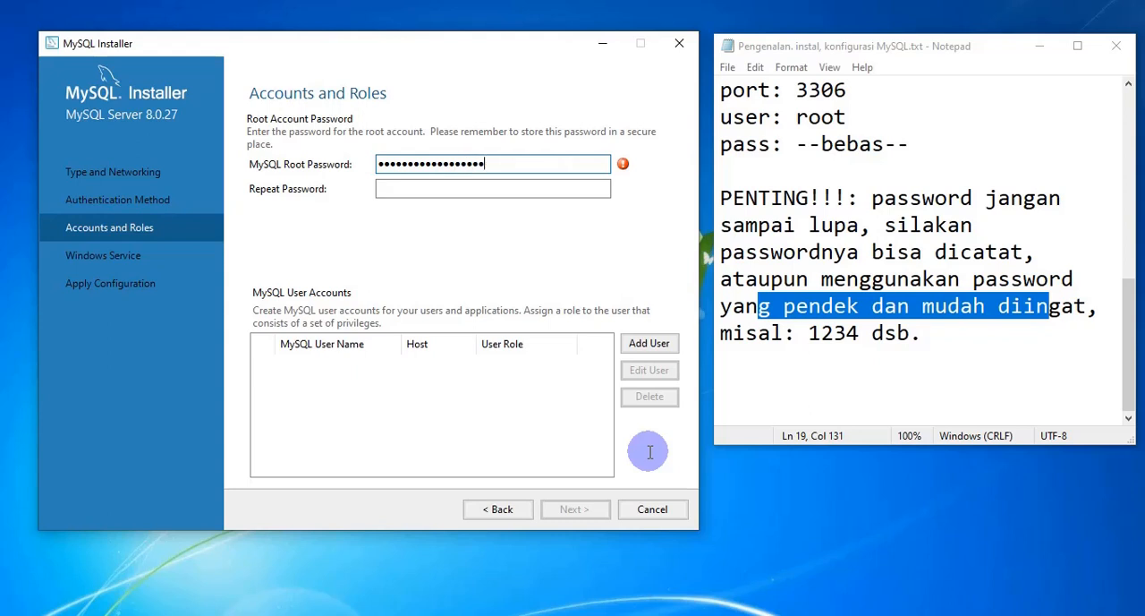
{"action": "left_click", "coordinate": [491, 188]}
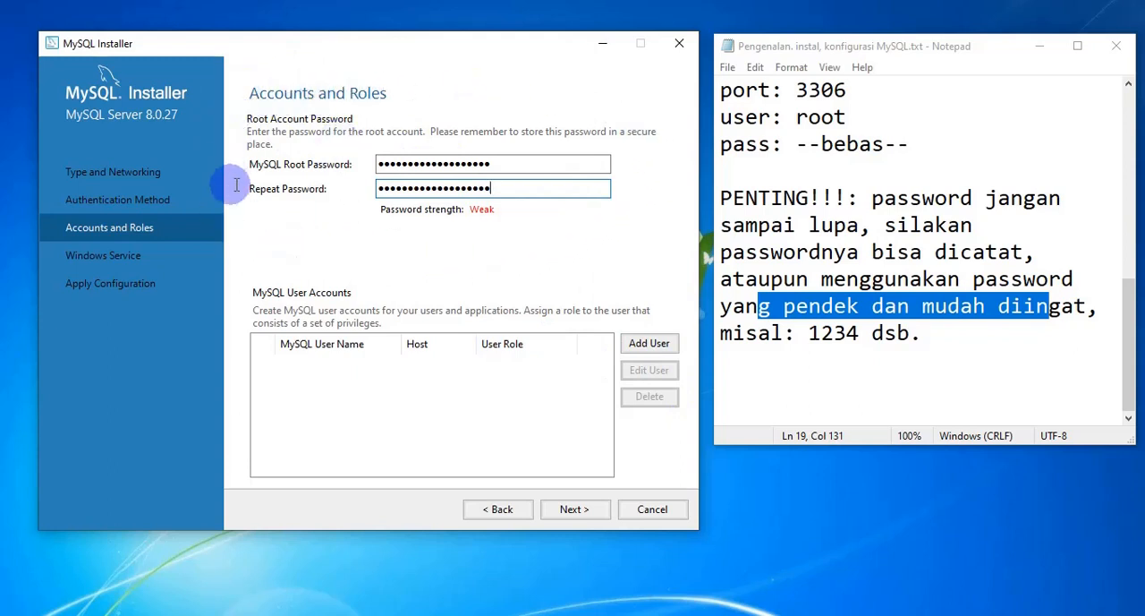
{"action": "left_click", "coordinate": [808, 178]}
{"action": "scroll", "coordinate": [808, 172], "scroll_direction": "up", "scroll_amount": 3}
{"action": "left_click_drag", "start_coordinate": [797, 334], "coordinate": [907, 361]}
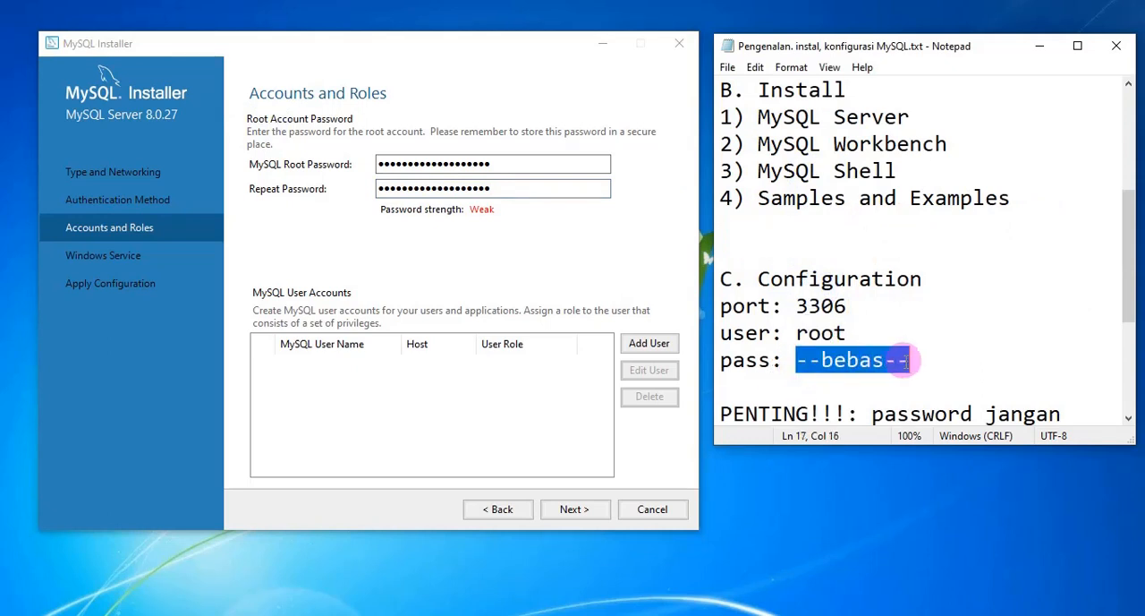
Step: Keep the default Windows service MySQL80 with startup launch and Standard System Account, and apply and finish the MySQL Server configuration
{"action": "left_click", "coordinate": [519, 243]}
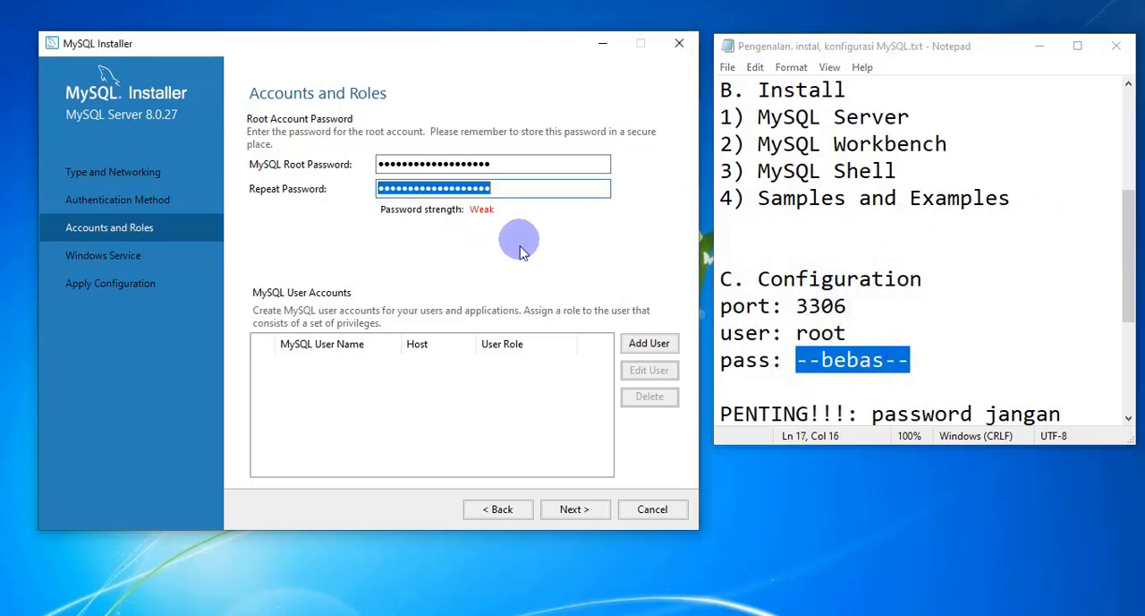
{"action": "left_click", "coordinate": [580, 510]}
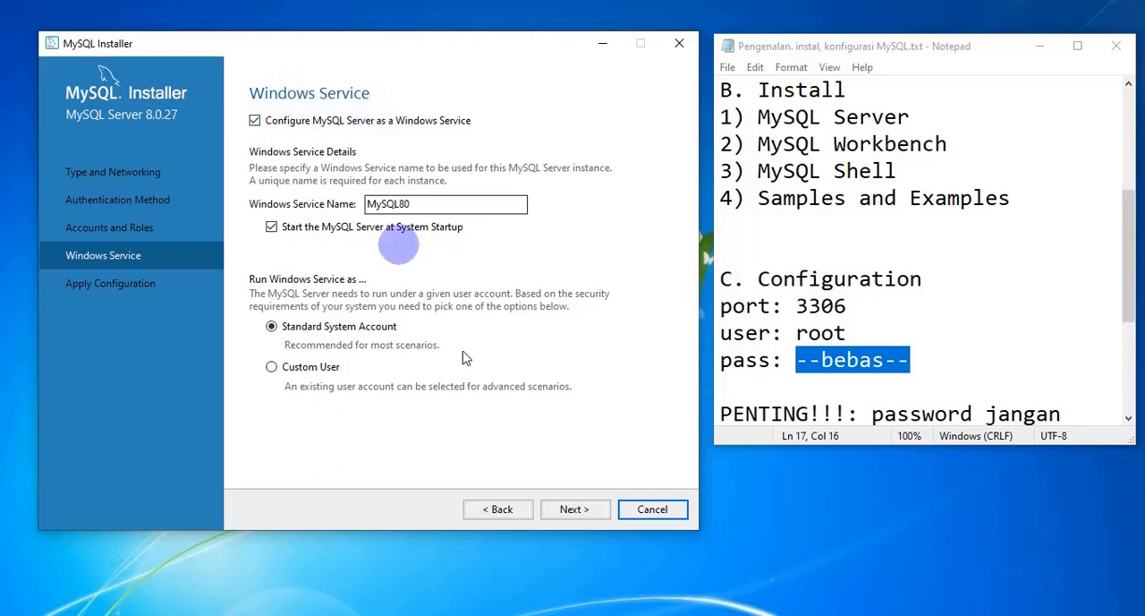
{"action": "left_click", "coordinate": [583, 509]}
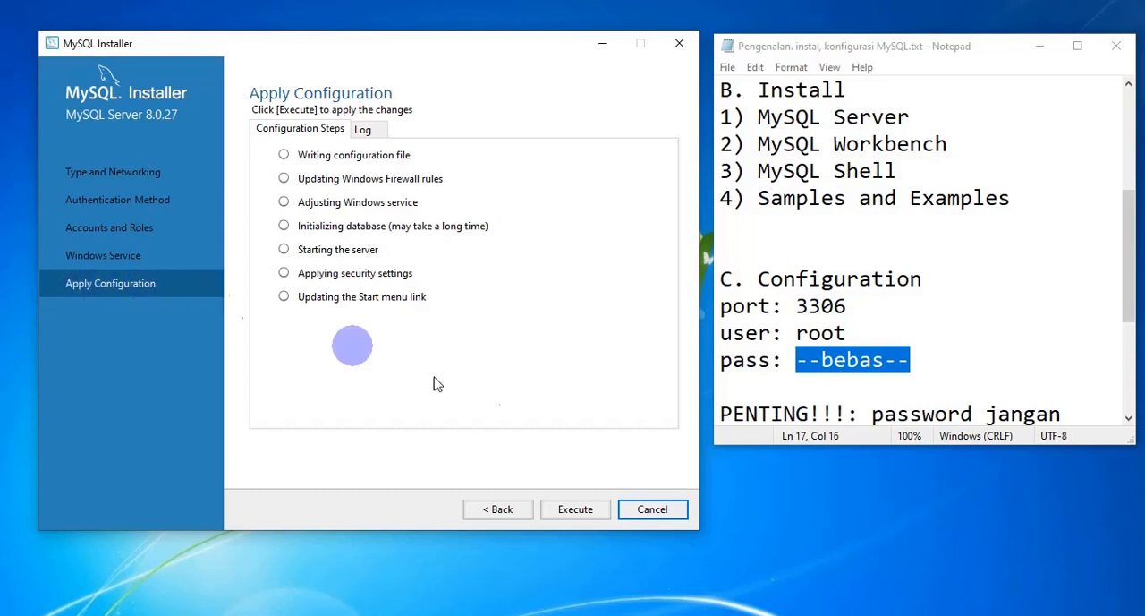
{"action": "left_click", "coordinate": [577, 509]}
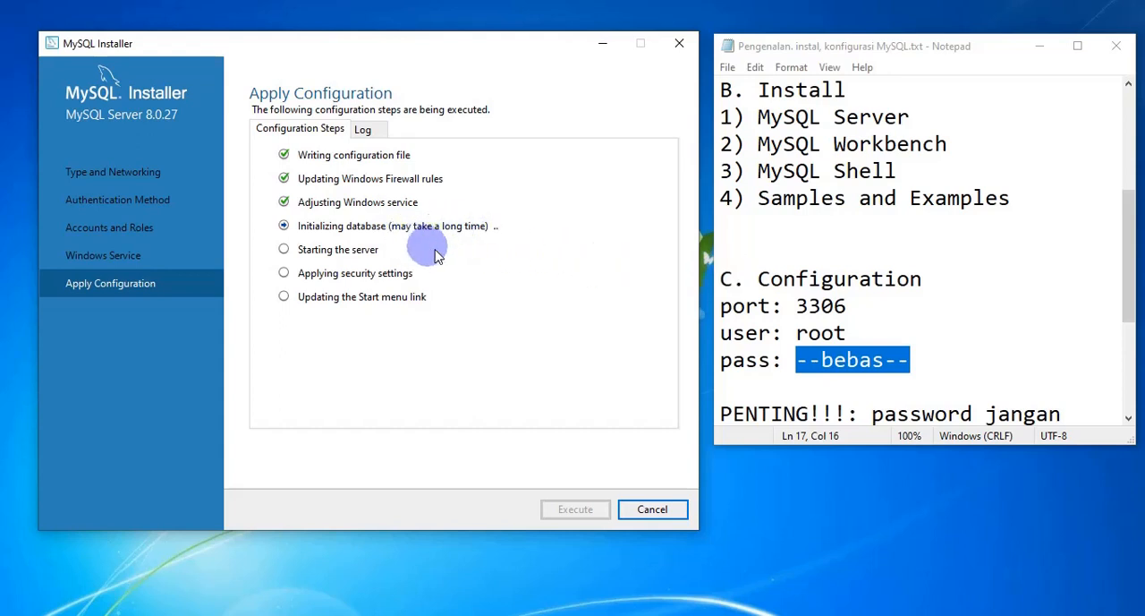
{"action": "left_click", "coordinate": [829, 512]}
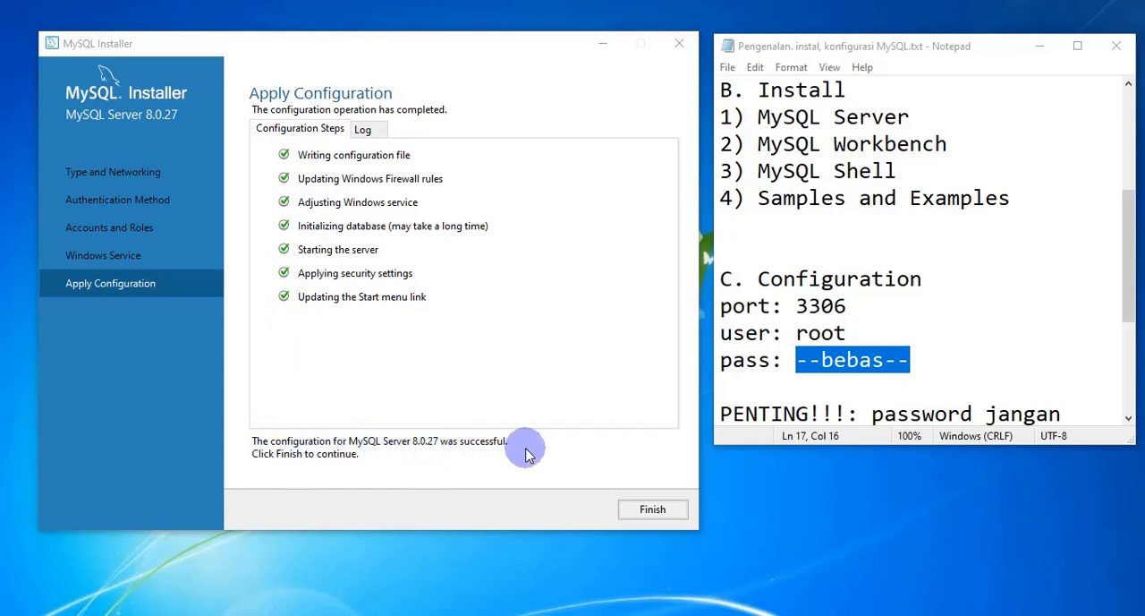
{"action": "left_click", "coordinate": [655, 516]}
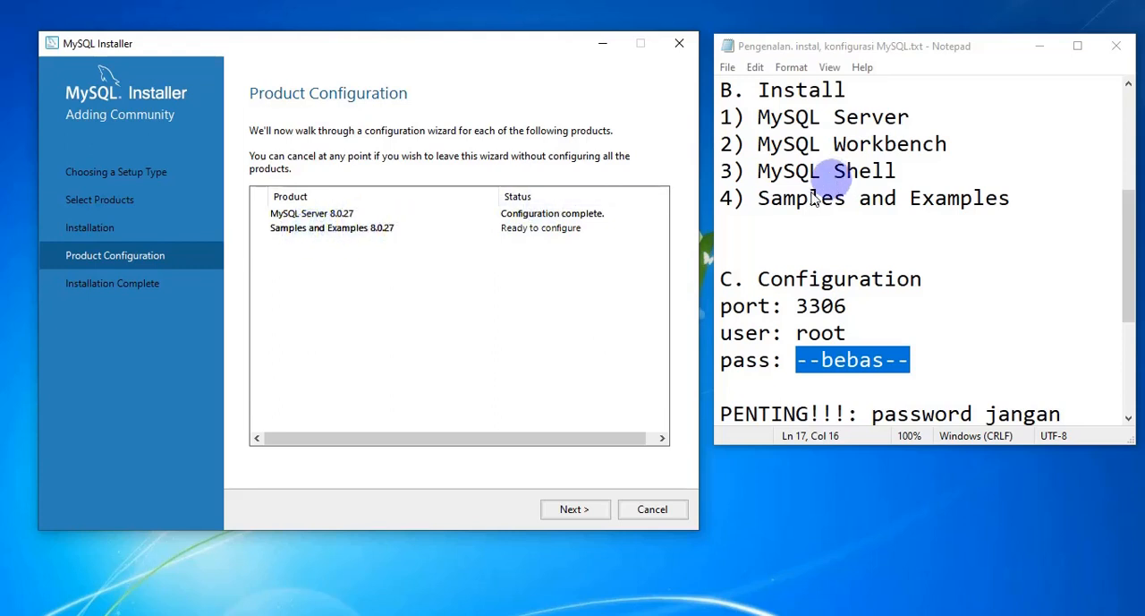
Step: Continue to the Samples and Examples server connection, enter the password for user root, and check the credentials
{"action": "left_click", "coordinate": [573, 509]}
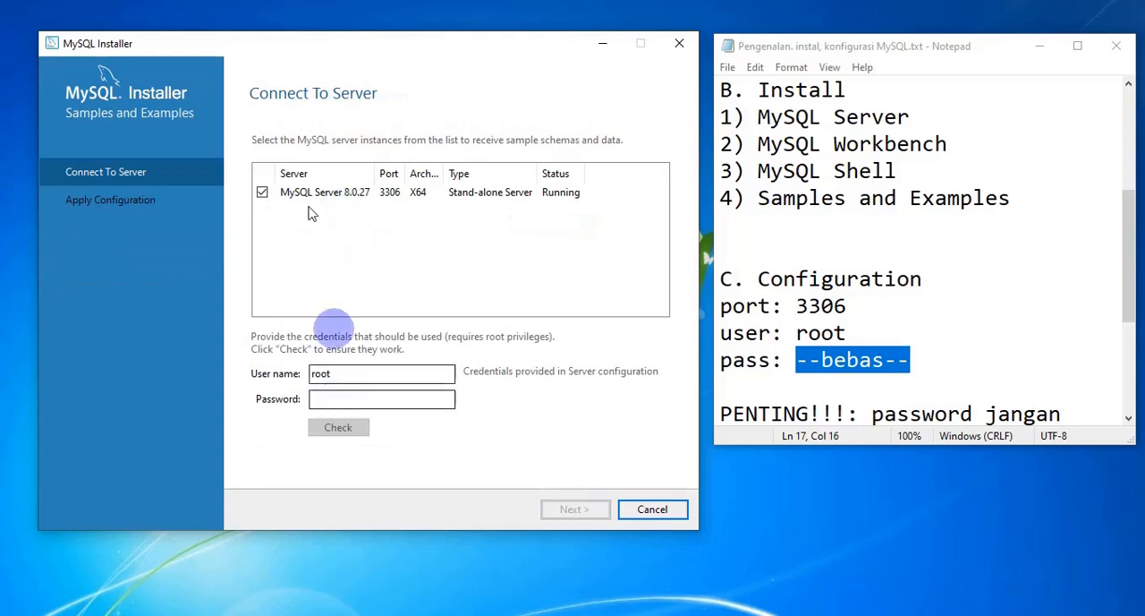
{"action": "left_click", "coordinate": [322, 373]}
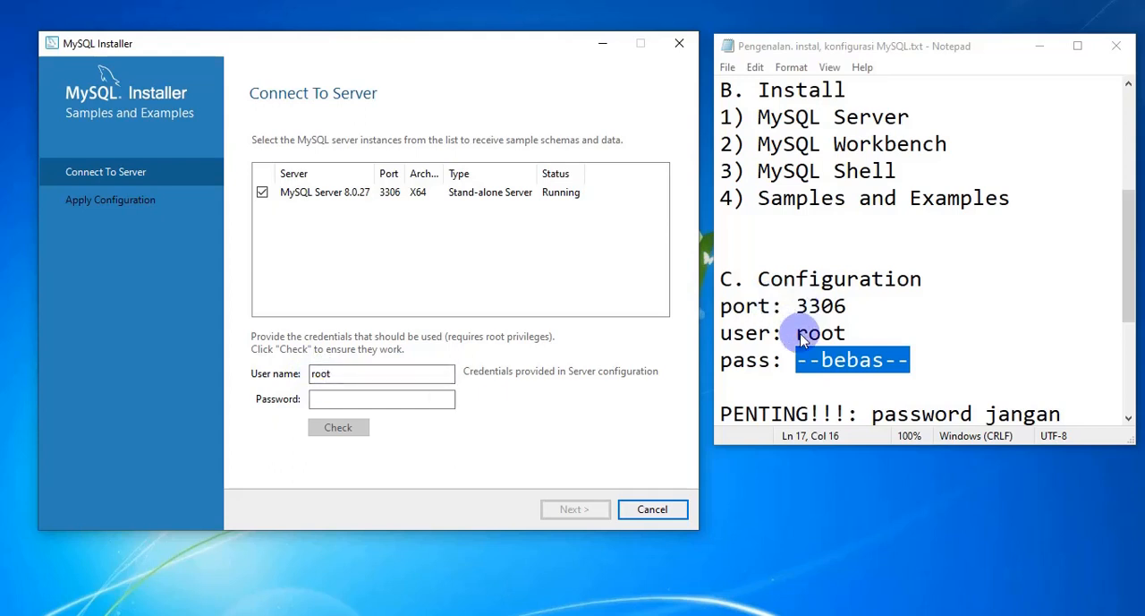
{"action": "left_click_drag", "start_coordinate": [847, 333], "coordinate": [795, 336]}
{"action": "left_click", "coordinate": [372, 400]}
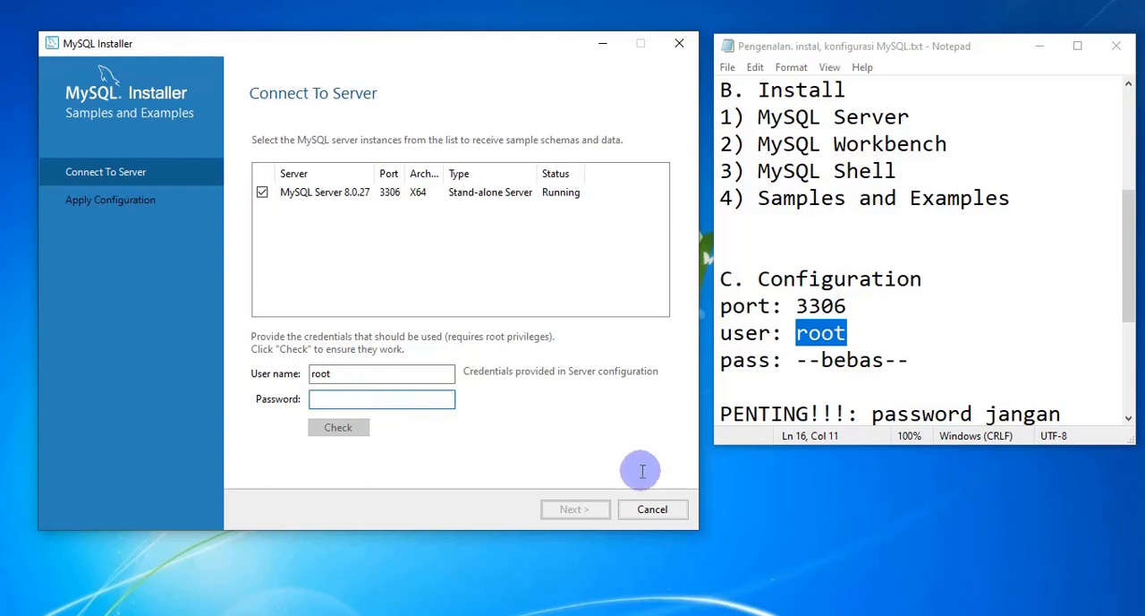
{"action": "type", "text": "ro"}
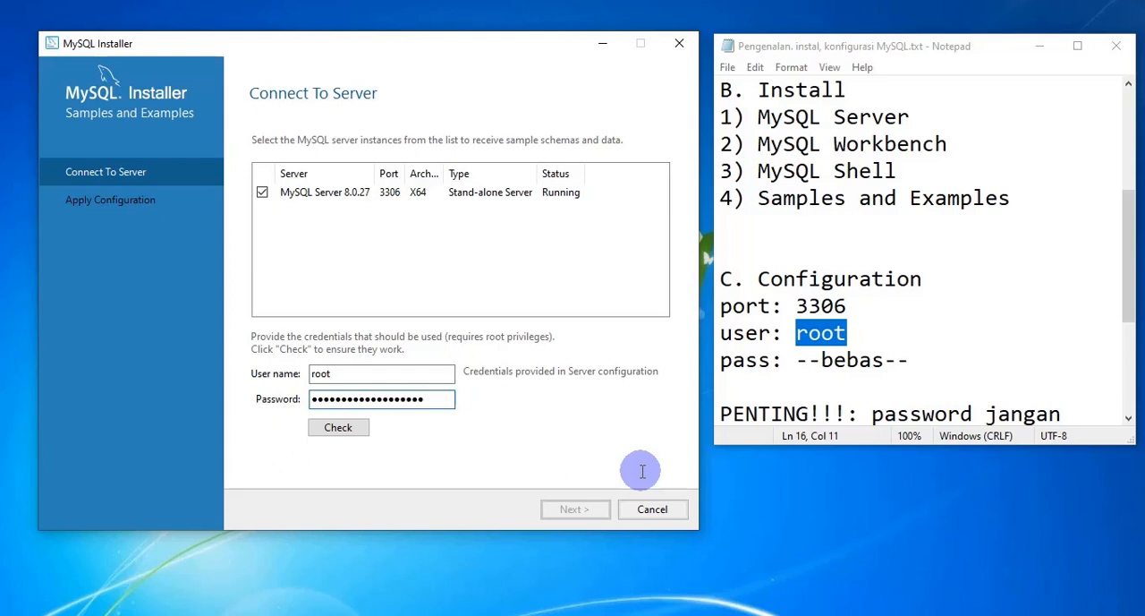
{"action": "left_click", "coordinate": [344, 426]}
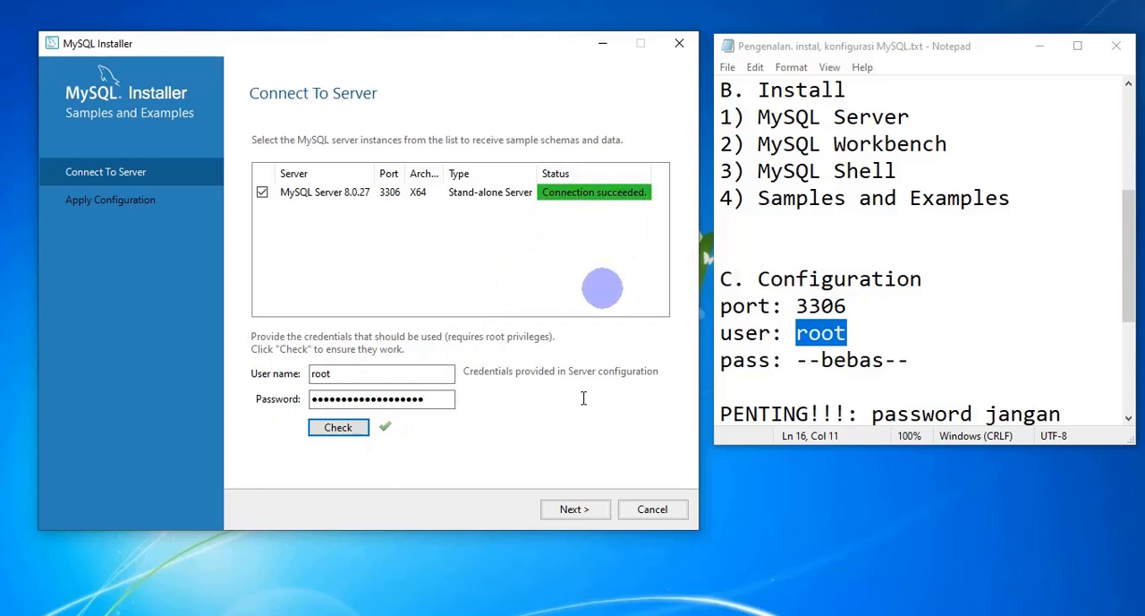
Step: Apply and finish the Samples and Examples configuration, and continue to the Installation Complete page
{"action": "left_click", "coordinate": [576, 509]}
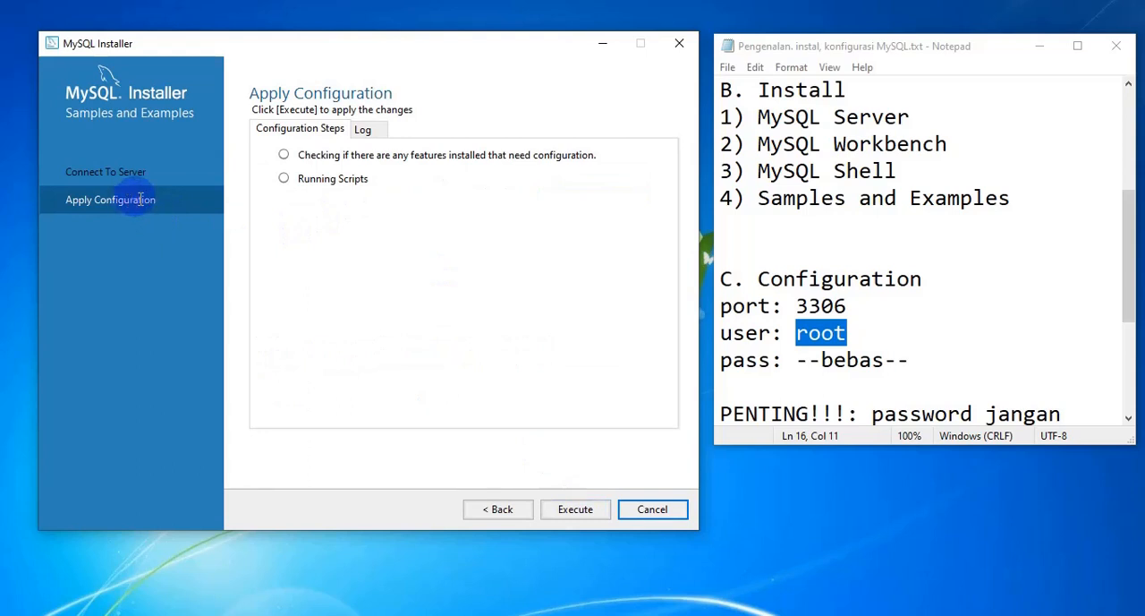
{"action": "left_click", "coordinate": [583, 509]}
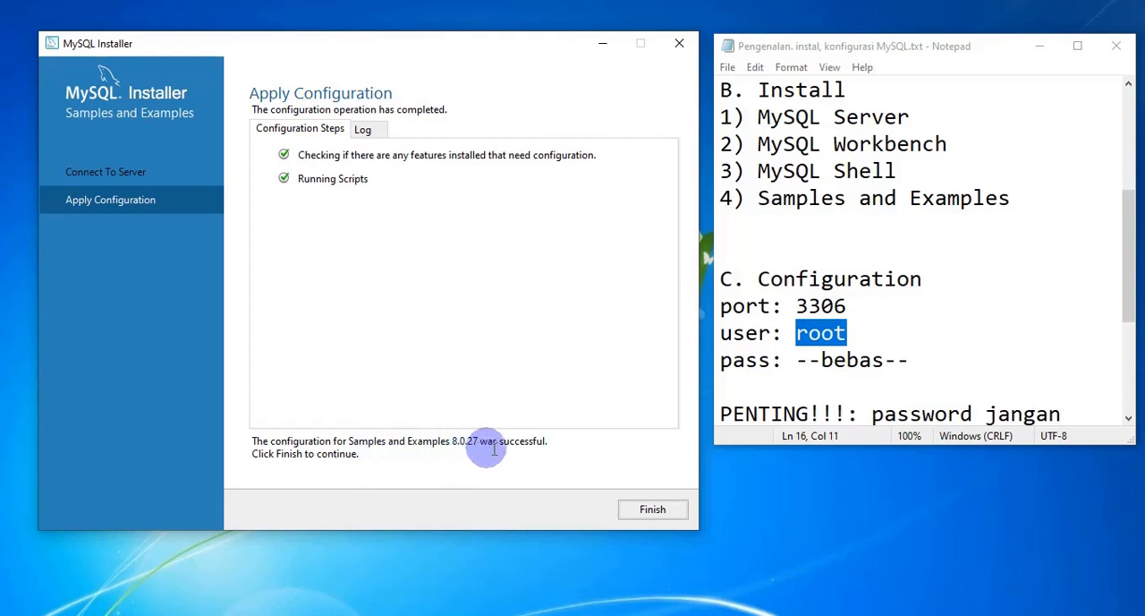
{"action": "left_click", "coordinate": [651, 510]}
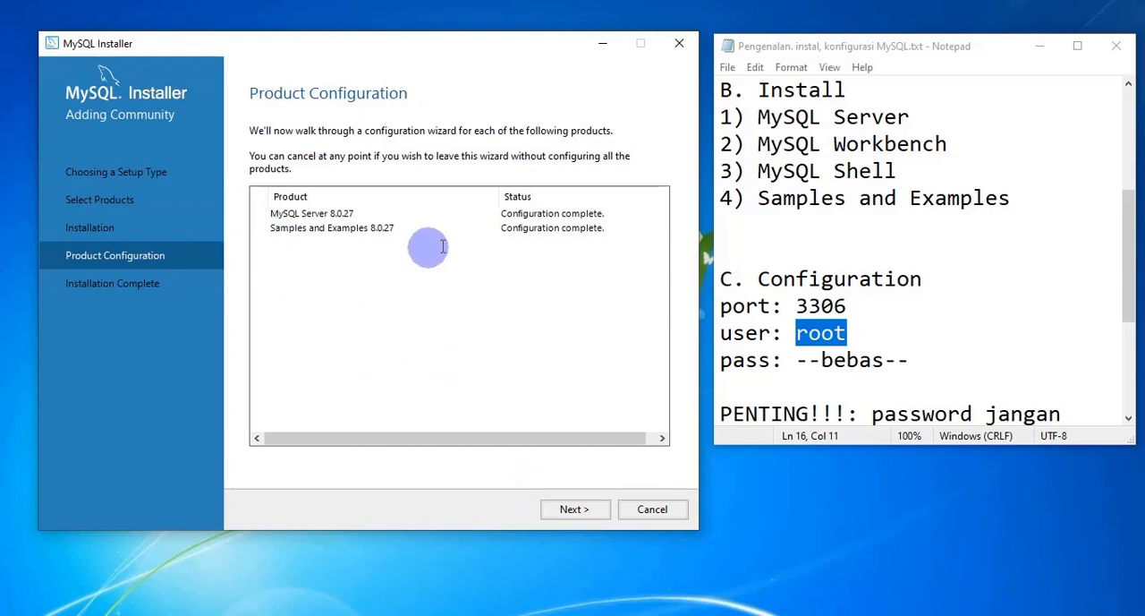
{"action": "left_click", "coordinate": [586, 508]}
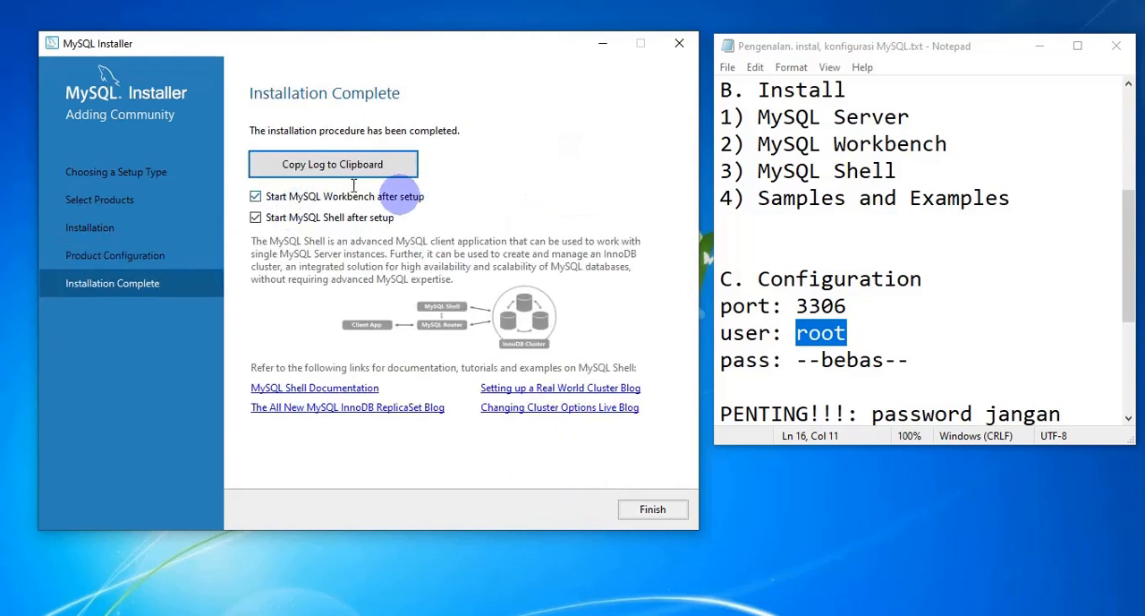
Step: Keep MySQL Workbench and MySQL Shell set to start after setup, and finish the installation
{"action": "left_click", "coordinate": [333, 217]}
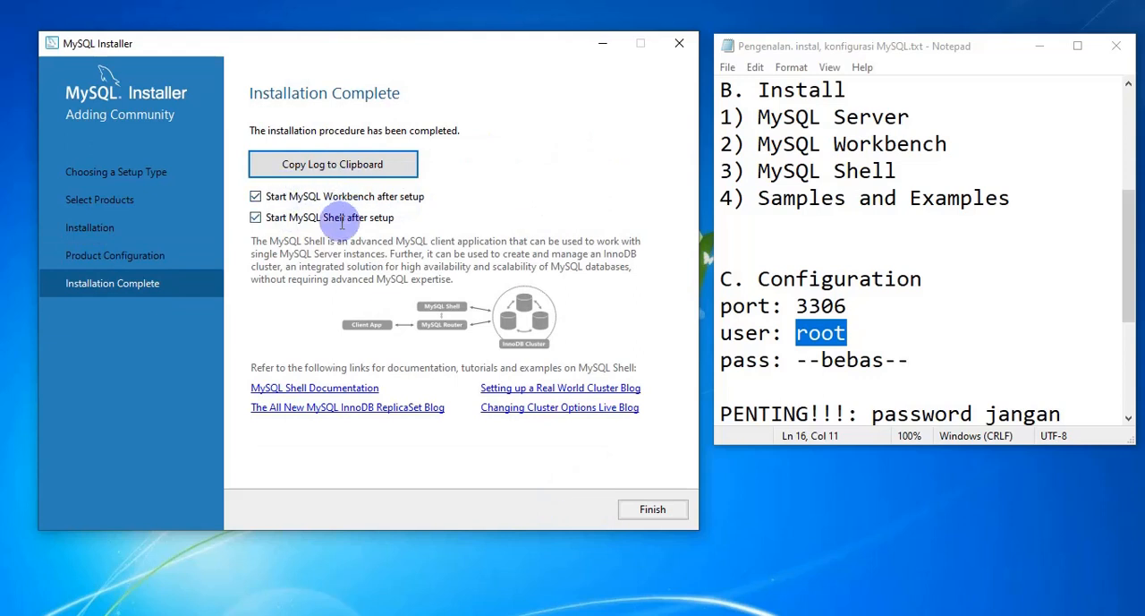
{"action": "left_click", "coordinate": [340, 196]}
{"action": "left_click", "coordinate": [351, 217]}
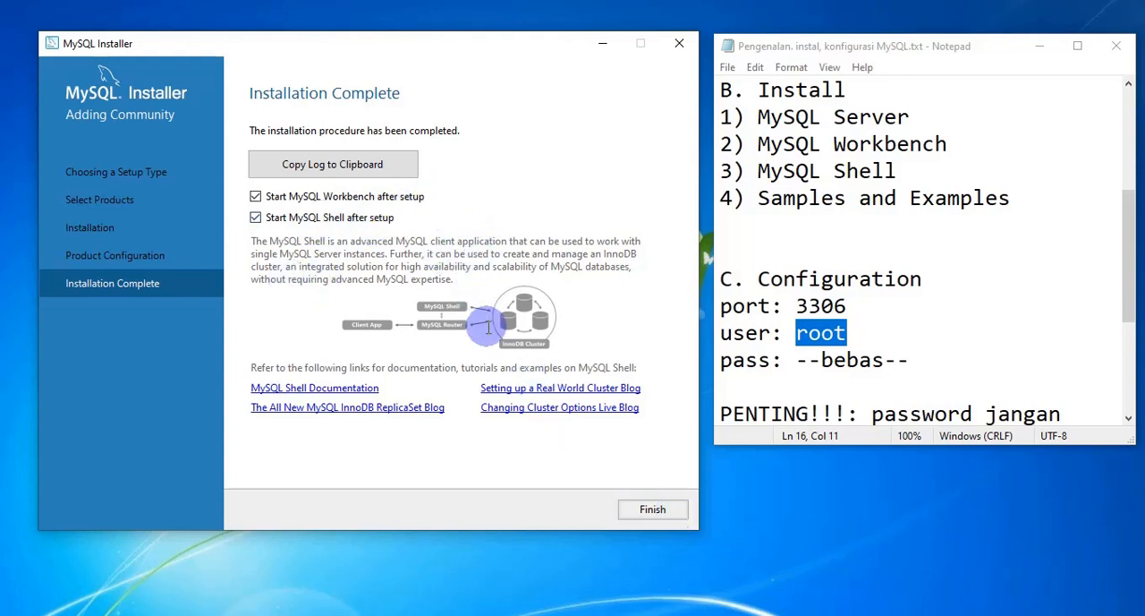
{"action": "left_click", "coordinate": [676, 508]}
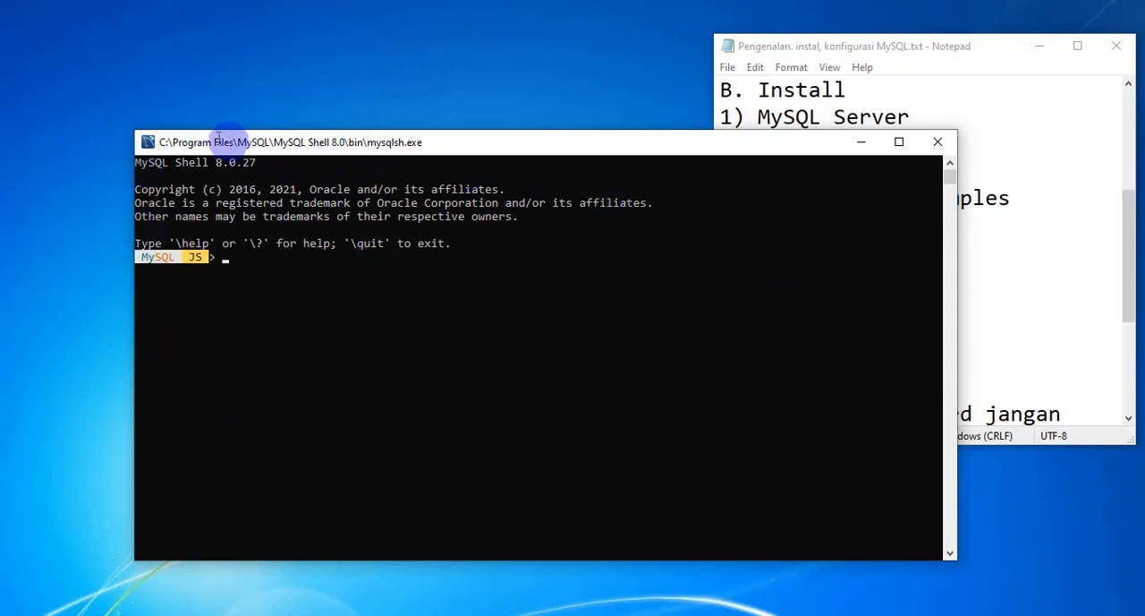
Step: Move the MySQL Shell window toward the screen's upper-left corner and maximize the MySQL Workbench window
{"action": "left_click_drag", "start_coordinate": [223, 139], "coordinate": [110, 66]}
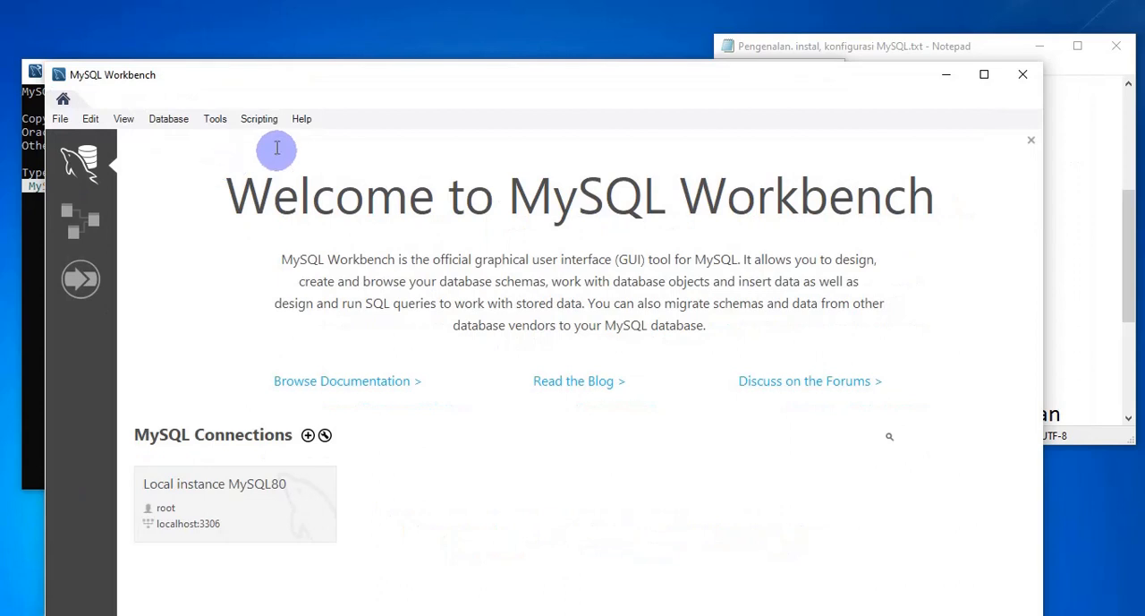
{"action": "left_click_drag", "start_coordinate": [280, 81], "coordinate": [269, 18]}
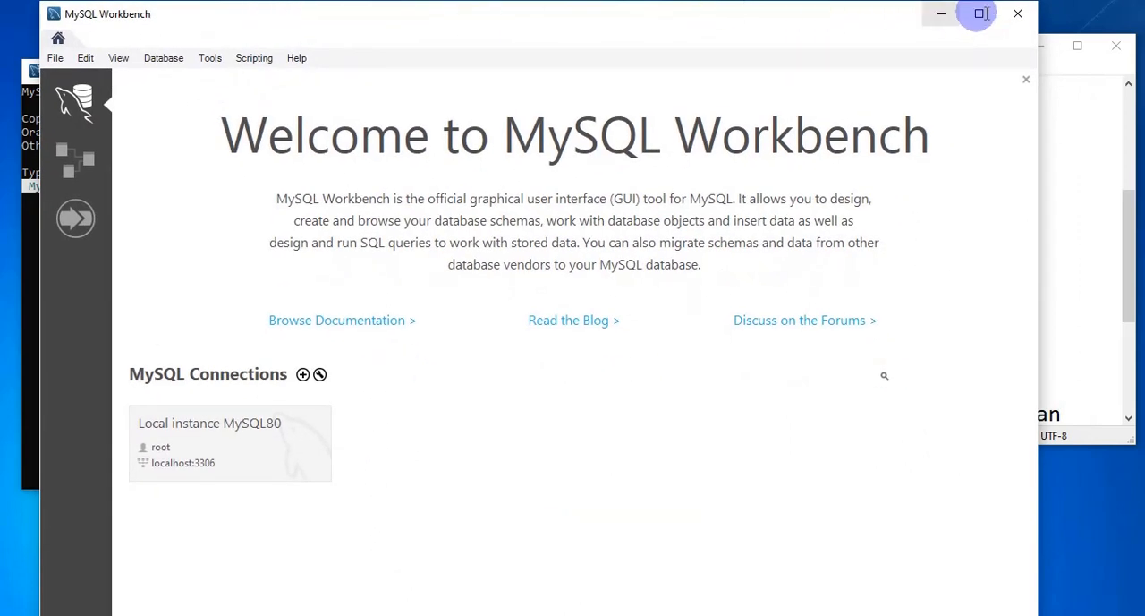
{"action": "left_click", "coordinate": [974, 13]}
Step: Switch between MySQL Shell and MySQL Workbench to view both, and minimize their windows
{"action": "left_click", "coordinate": [687, 615]}
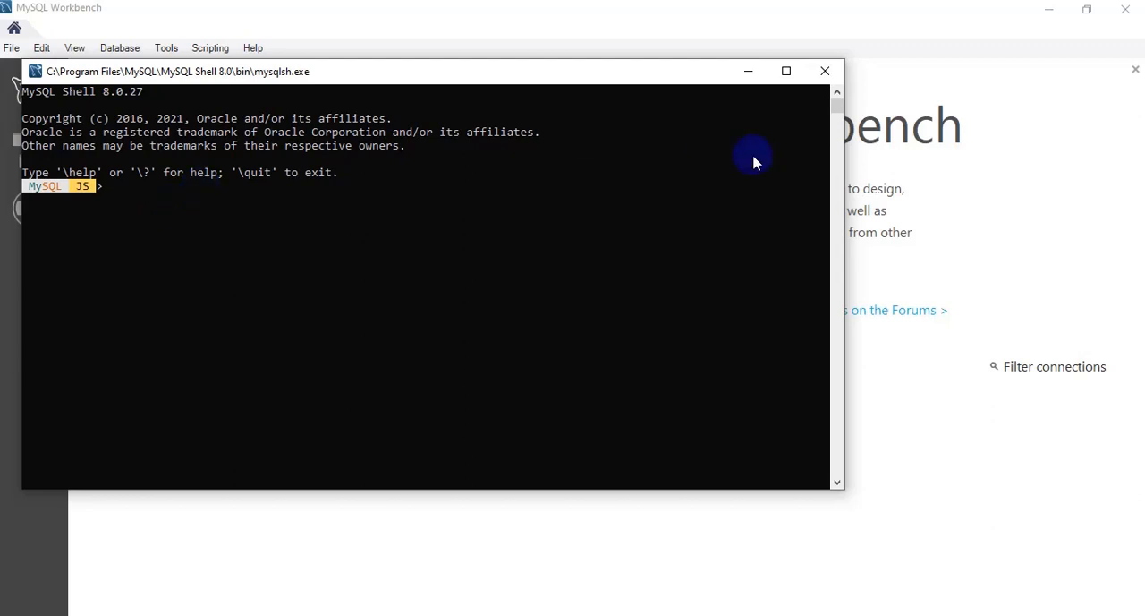
{"action": "left_click", "coordinate": [983, 154]}
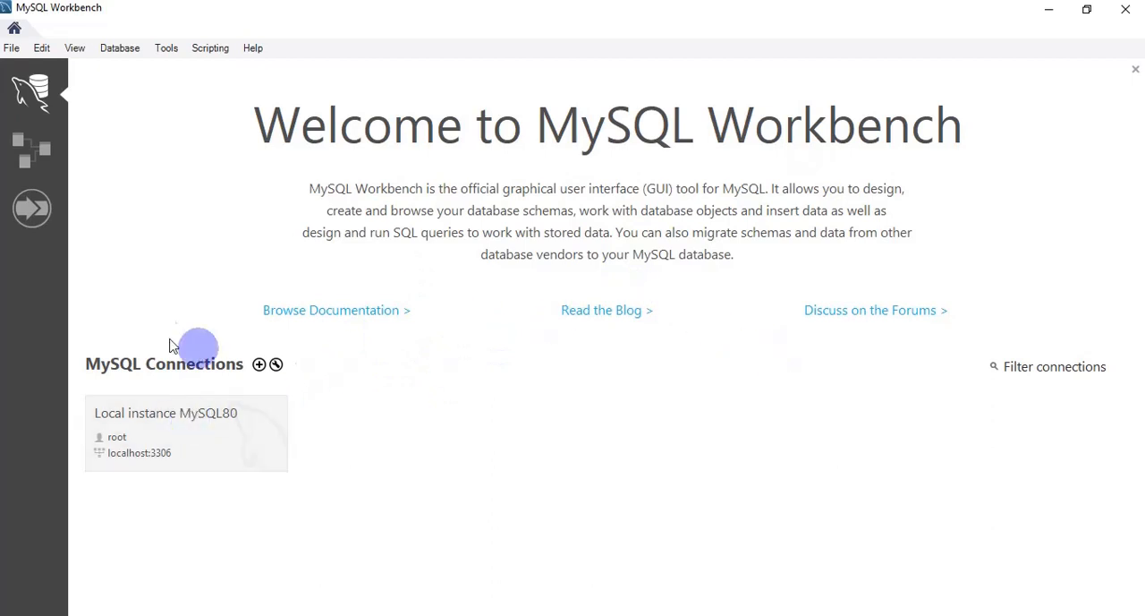
{"action": "left_click", "coordinate": [796, 615]}
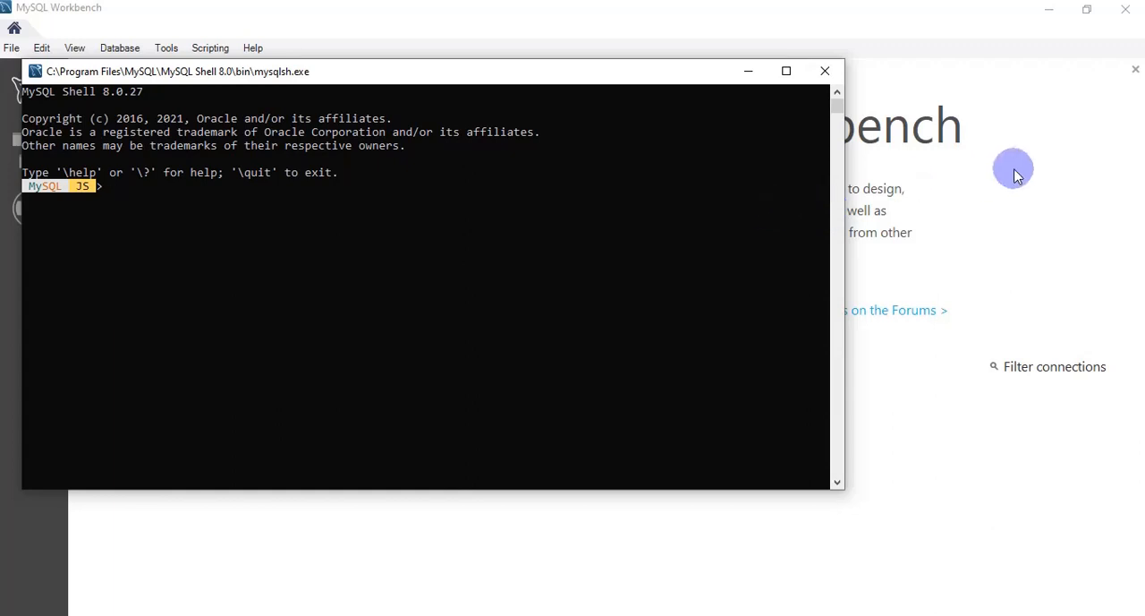
{"action": "left_click", "coordinate": [765, 200]}
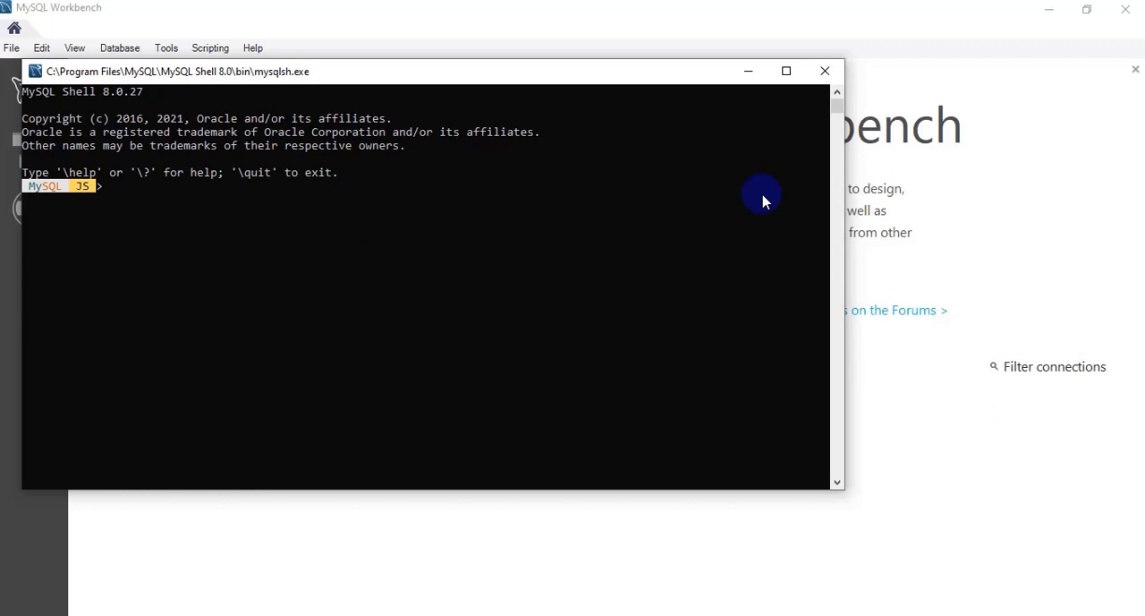
{"action": "left_click", "coordinate": [997, 199]}
{"action": "left_click", "coordinate": [1050, 11]}
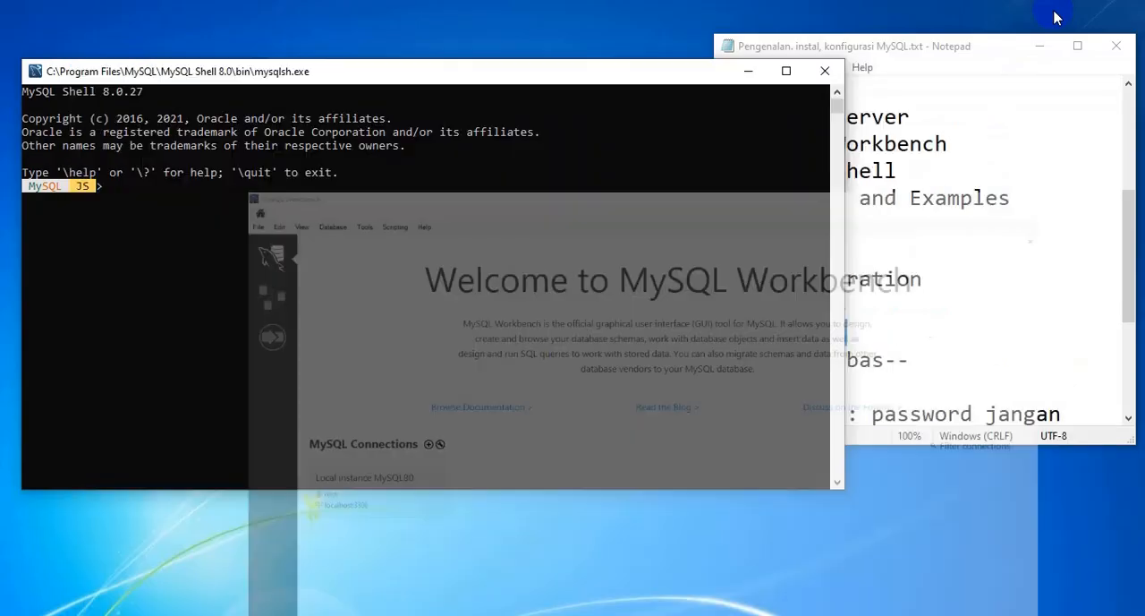
{"action": "left_click", "coordinate": [748, 70]}
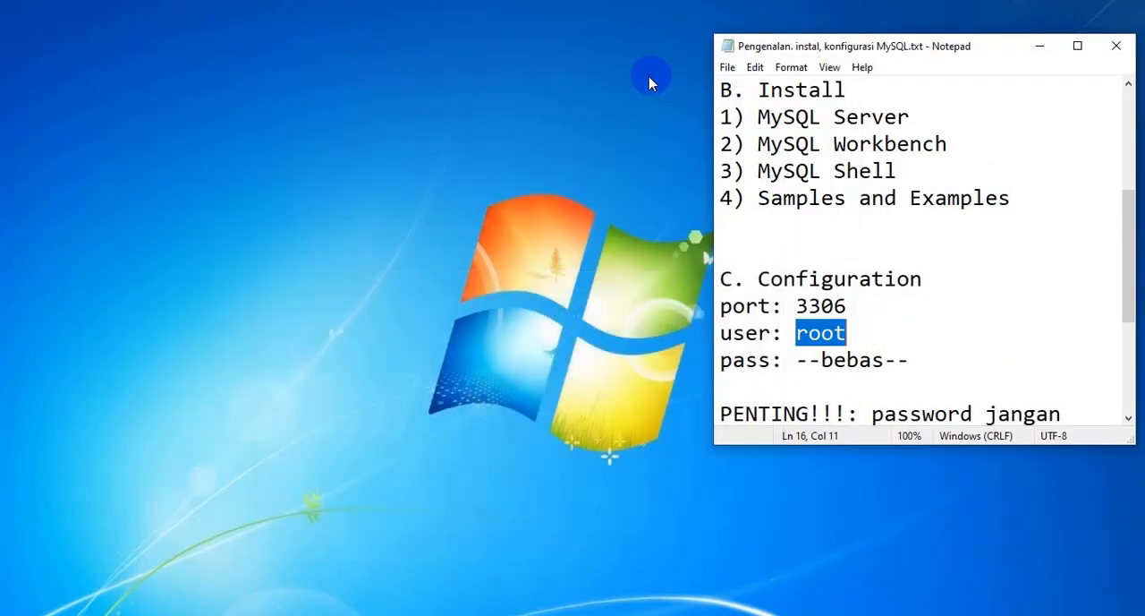